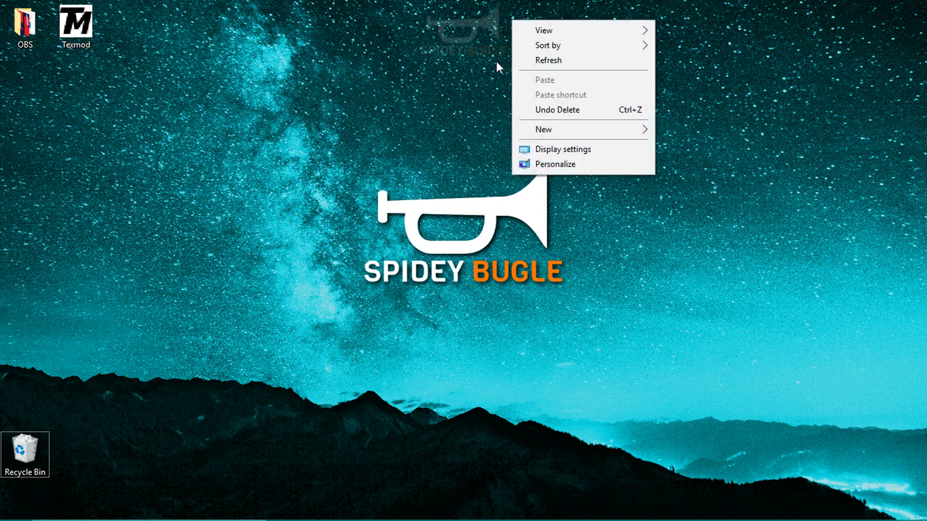
# Create a new desktop folder named 'Texmod' and open it
pyautogui.click(467, 64)
pyautogui.rightClick(486, 24)
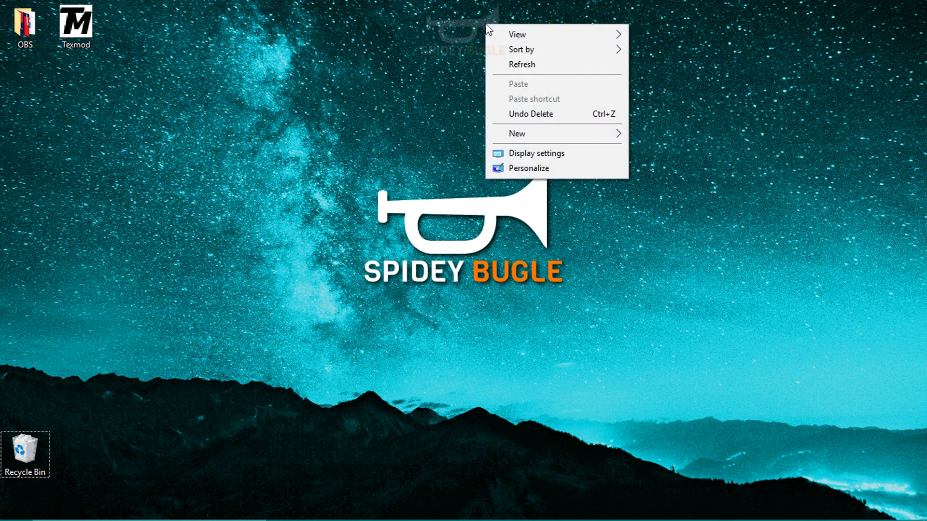
pyautogui.moveTo(515, 133)
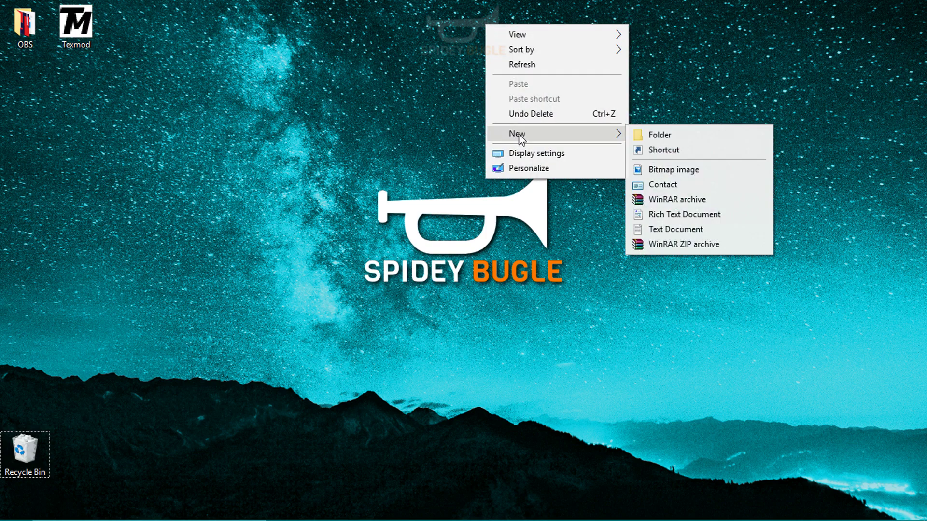
pyautogui.click(637, 134)
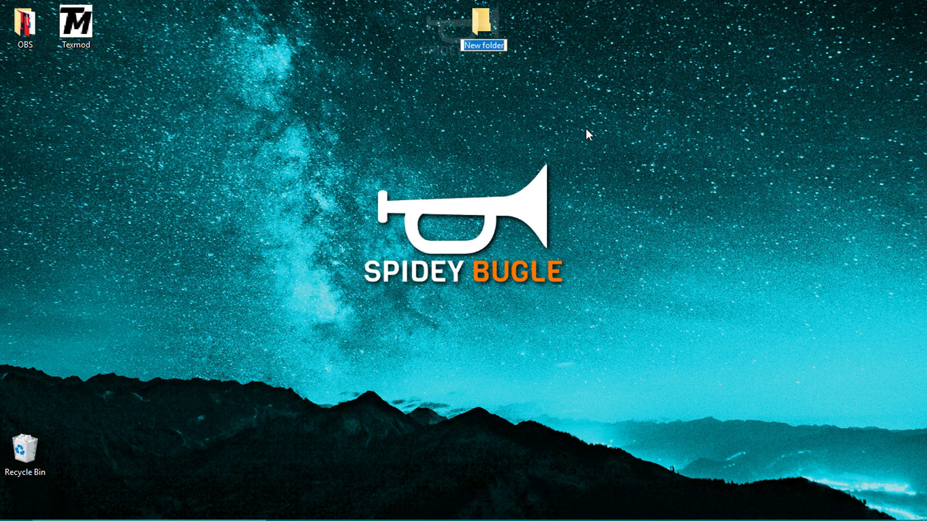
pyautogui.write('Texmo')
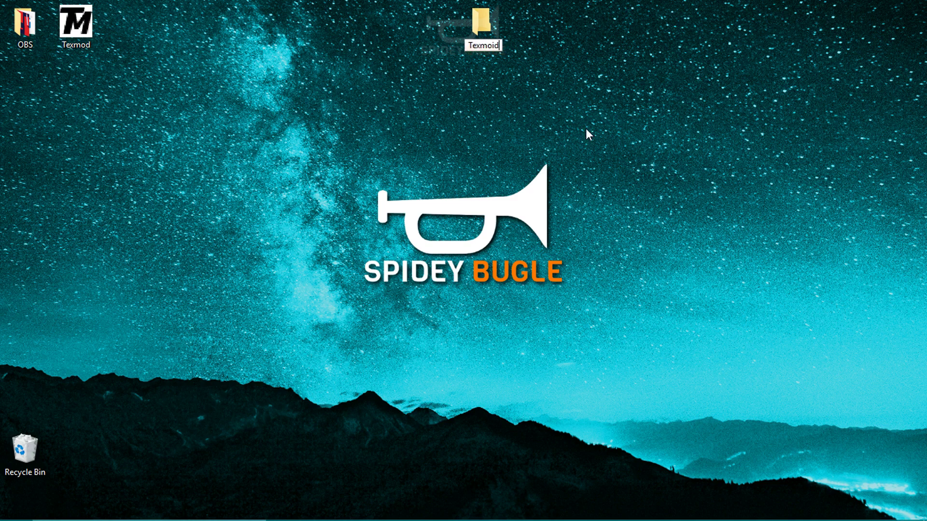
pyautogui.write('d')
pyautogui.press('Return')
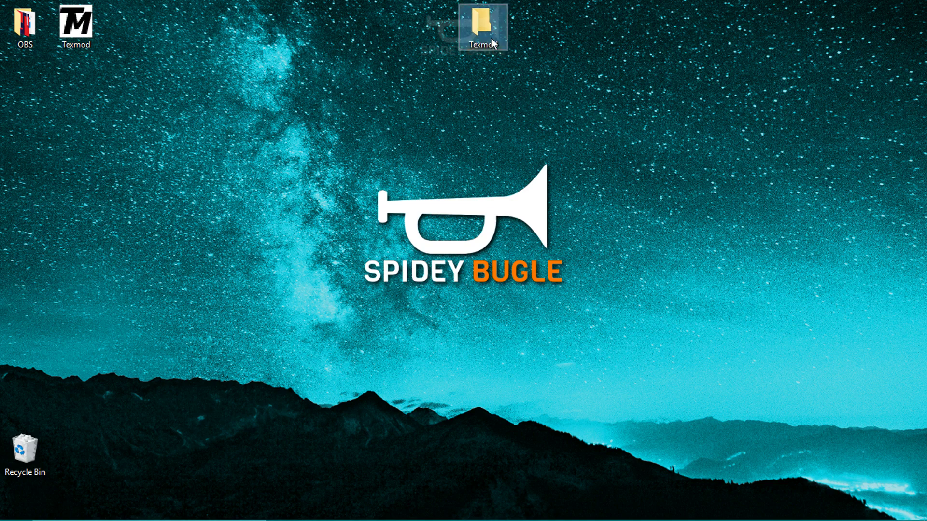
pyautogui.doubleClick(491, 27)
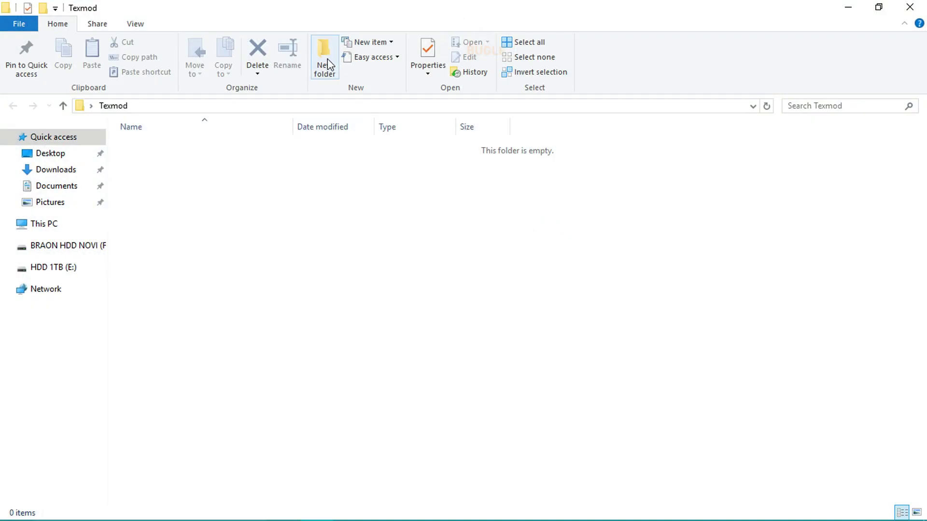
# Add 'Game Suit' and 'City Ads' subfolders inside Texmod
pyautogui.click(326, 70)
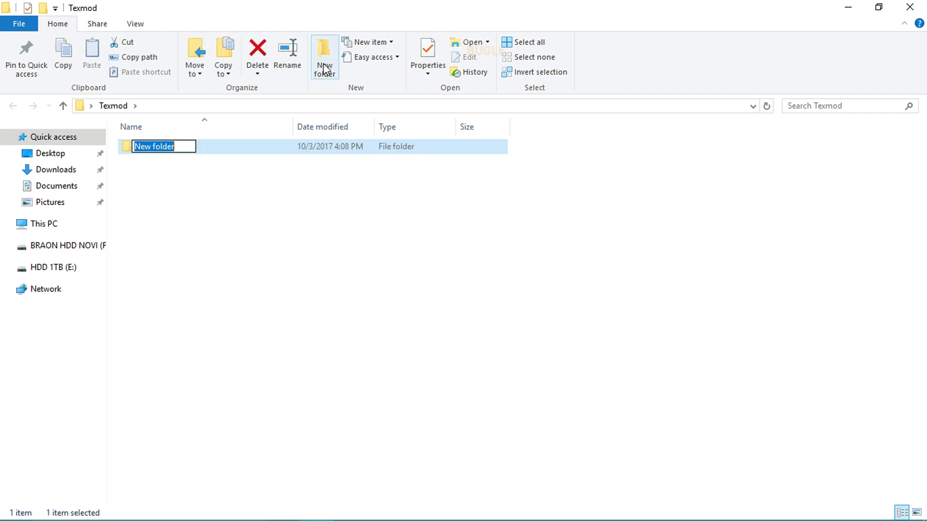
pyautogui.write('Game')
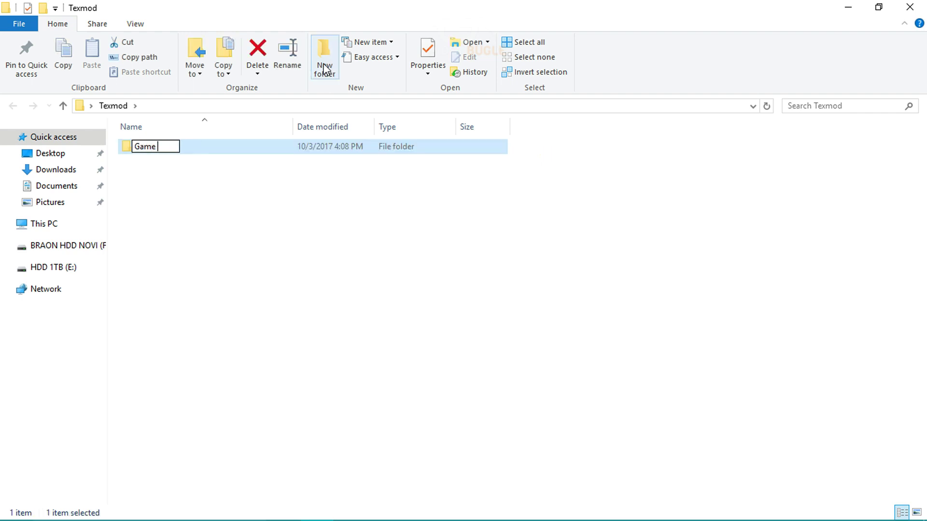
pyautogui.write(' Suit')
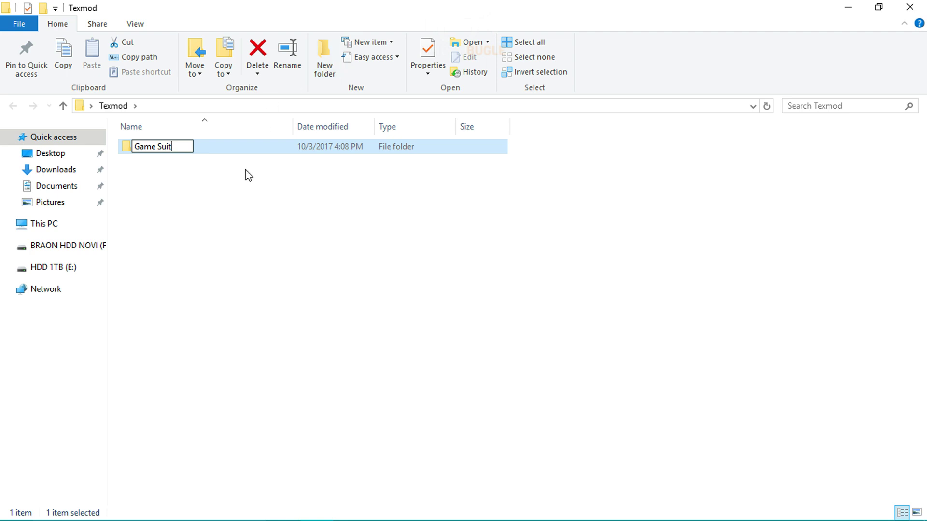
pyautogui.click(176, 166)
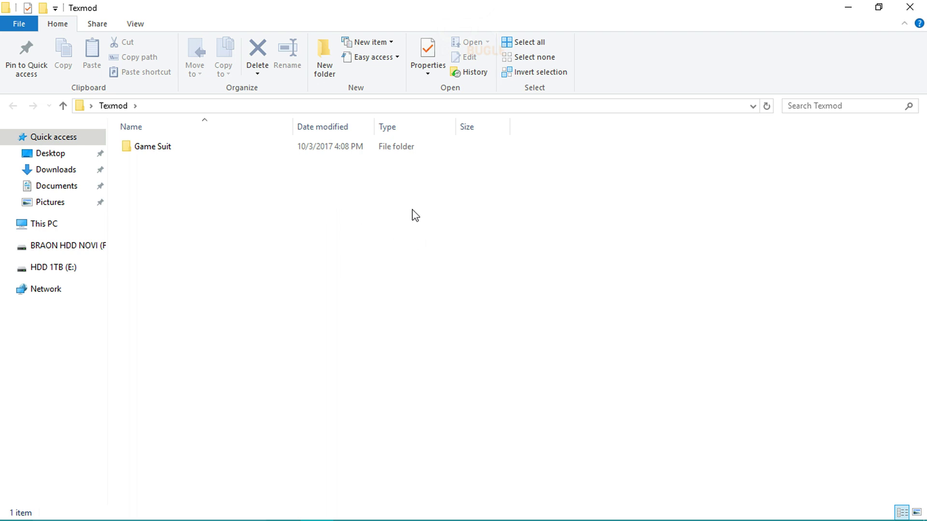
pyautogui.click(323, 69)
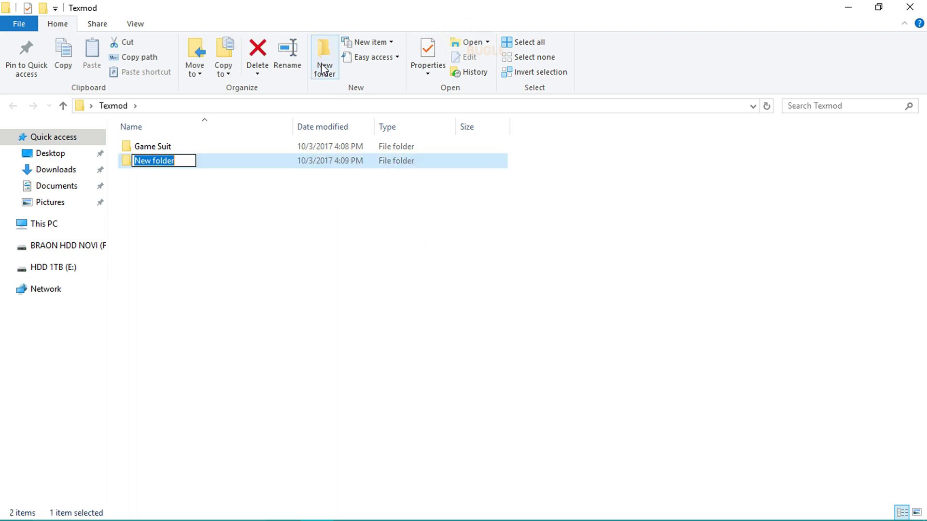
pyautogui.write('City')
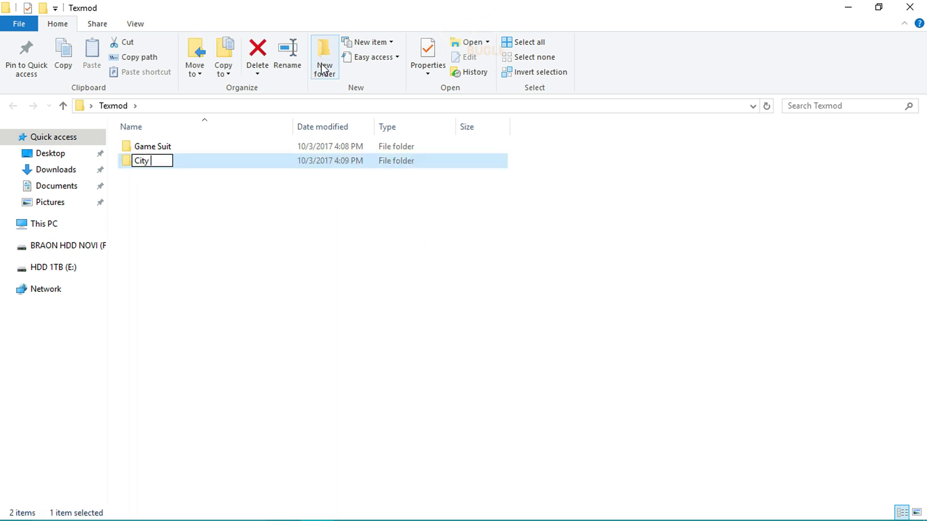
pyautogui.write(' Ads')
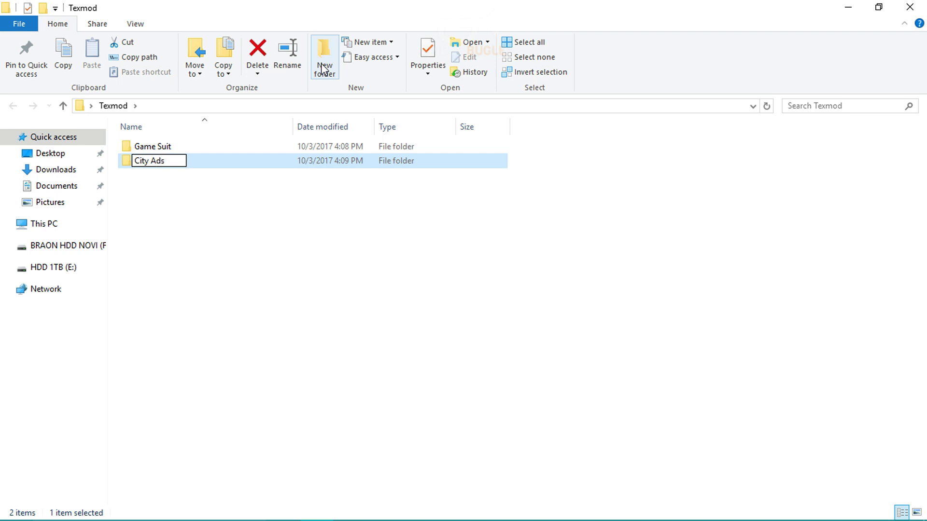
pyautogui.click(288, 209)
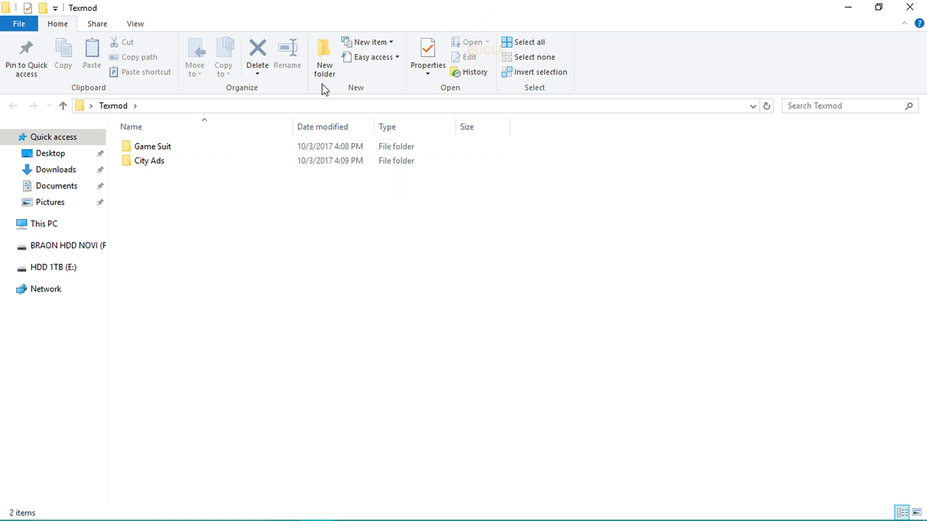
# Add 'HUD' and 'Venom' subfolders inside Texmod
pyautogui.click(324, 68)
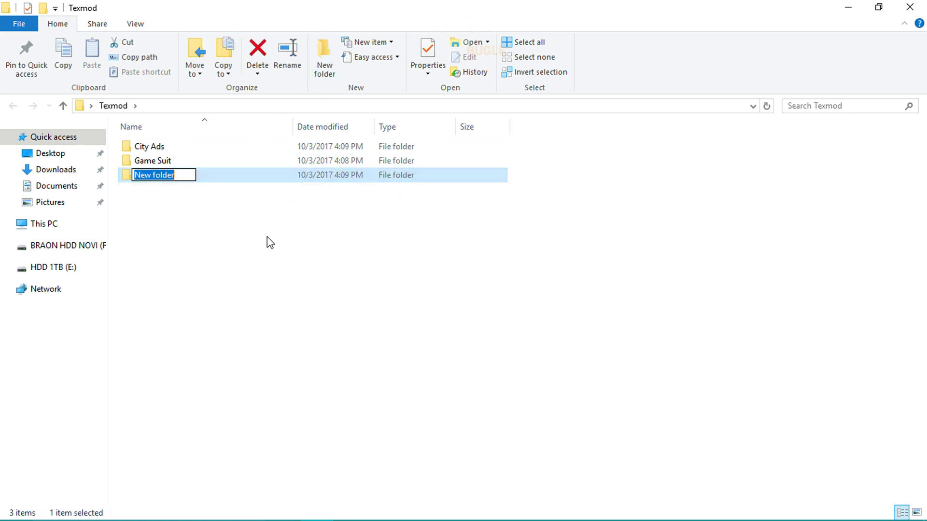
pyautogui.write('HUD')
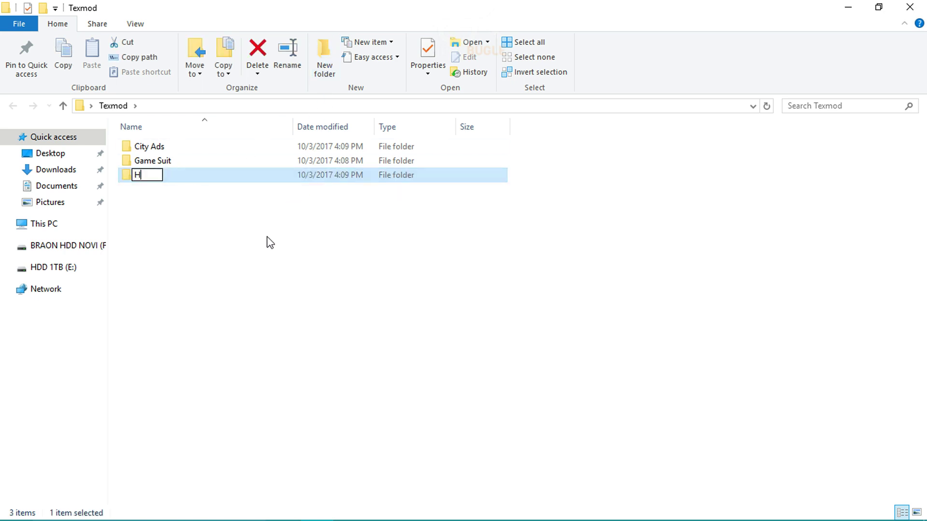
pyautogui.click(312, 235)
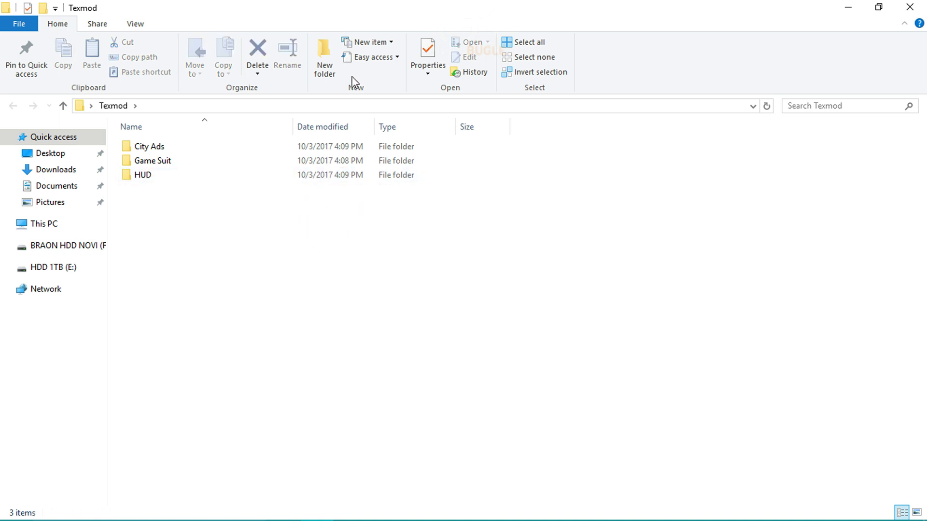
pyautogui.click(328, 51)
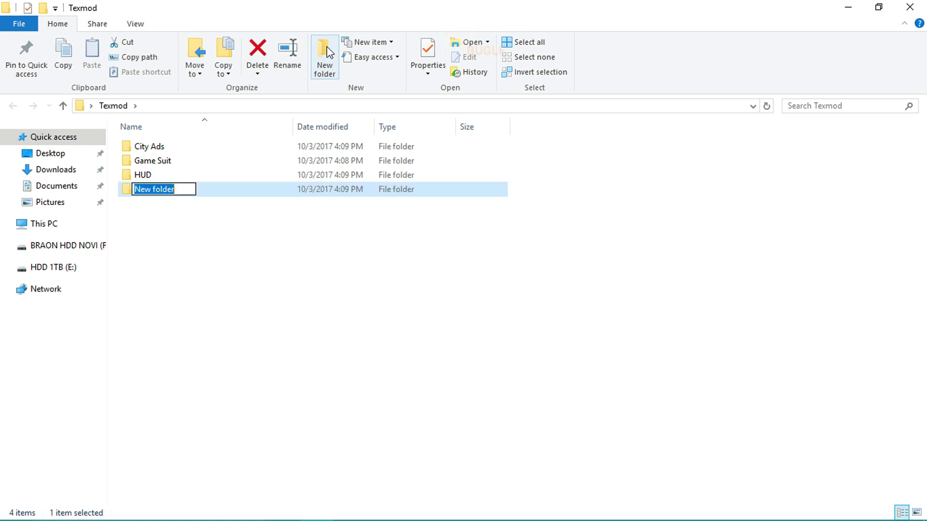
pyautogui.write('Venom')
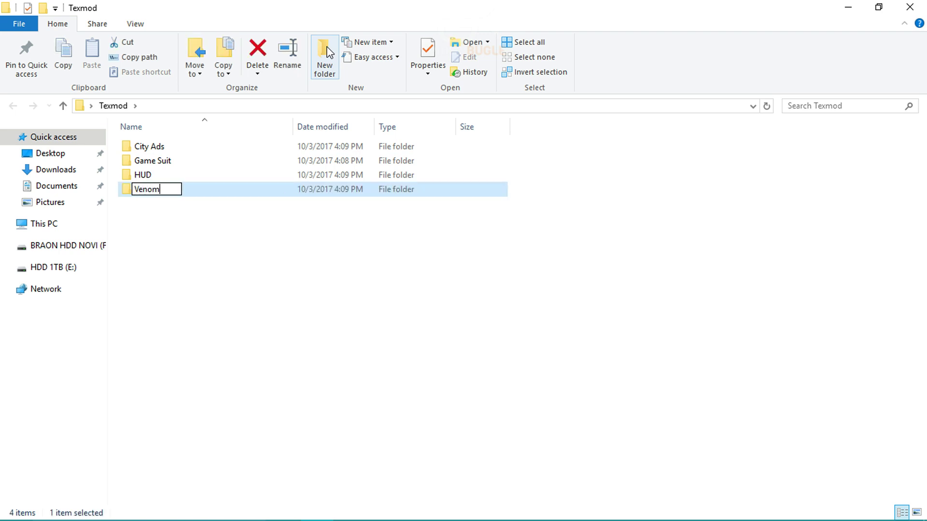
pyautogui.press('Return')
# Refresh the Texmod folder listing and close the window
pyautogui.click(182, 211)
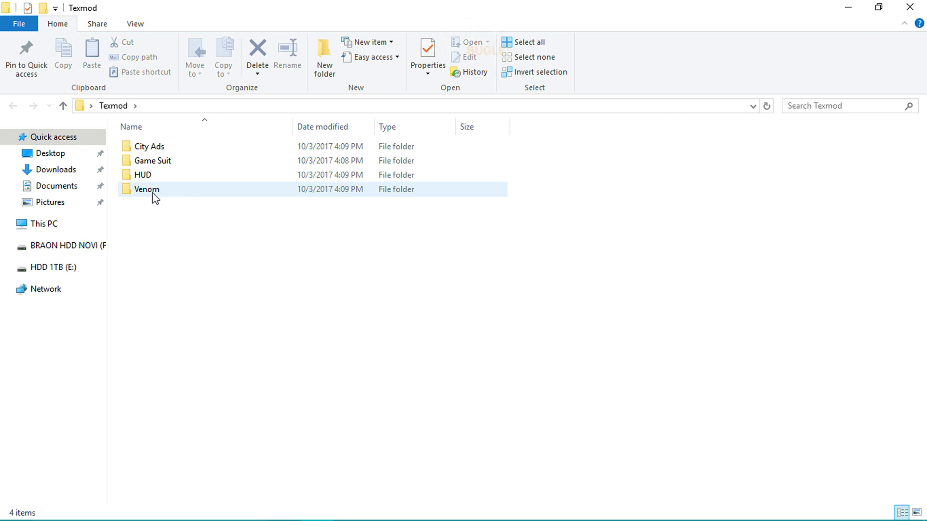
pyautogui.rightClick(248, 229)
pyautogui.click(282, 283)
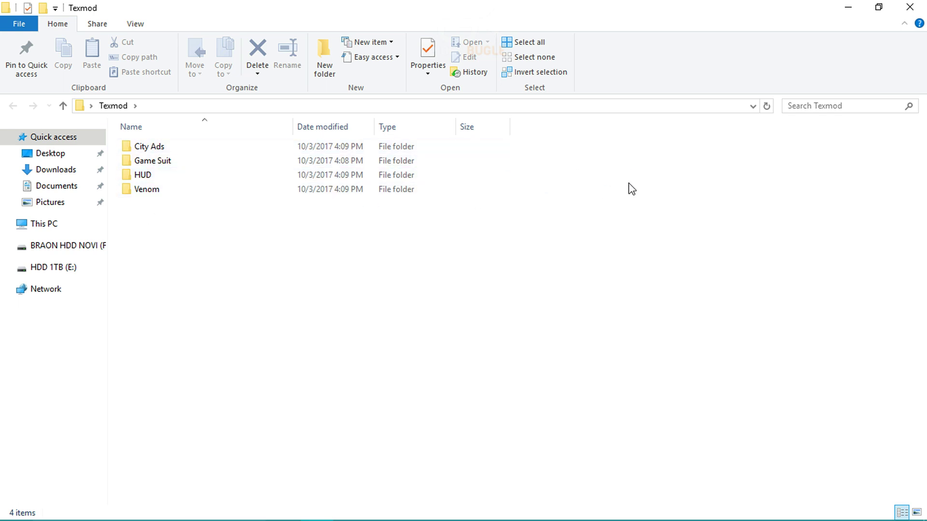
pyautogui.click(909, 6)
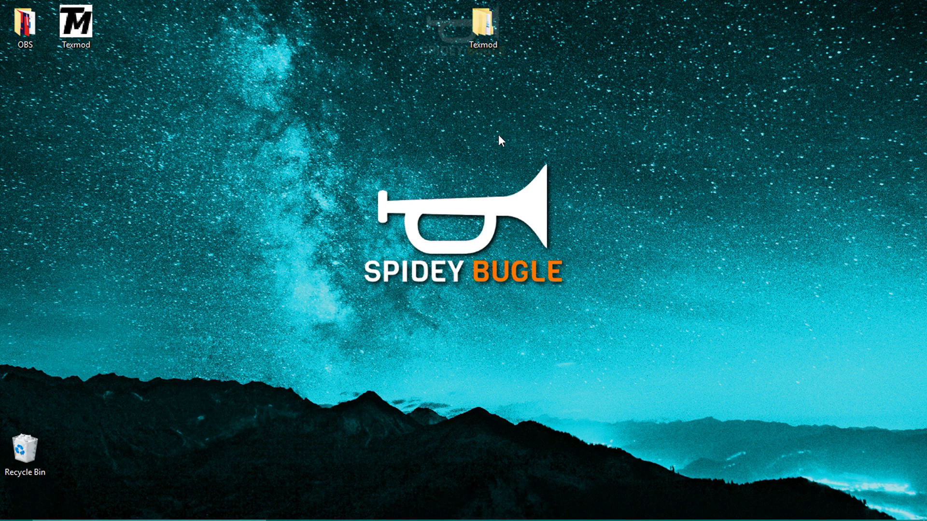
# Launch TexMod and set E:\Ultimate SpiderMan\USM.exe as the target application
pyautogui.moveTo(614, 57); pyautogui.dragTo(700, 38)
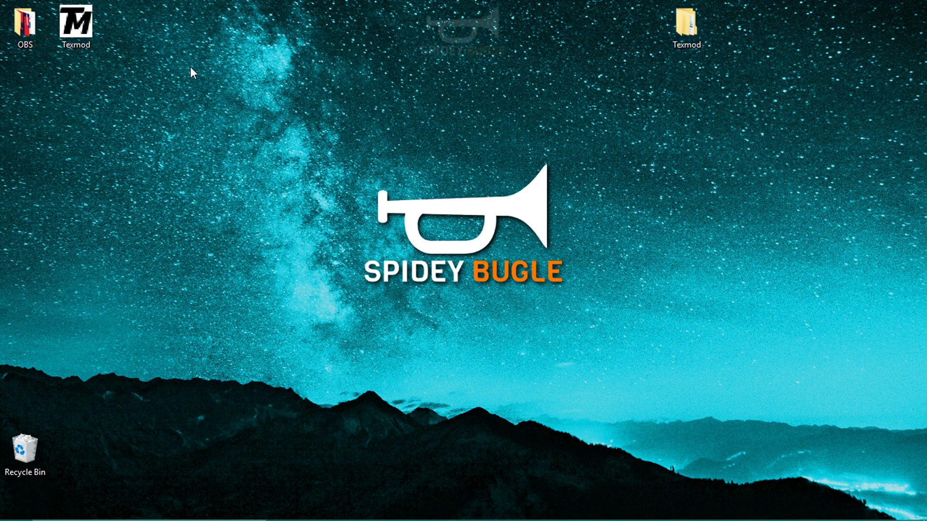
pyautogui.doubleClick(76, 23)
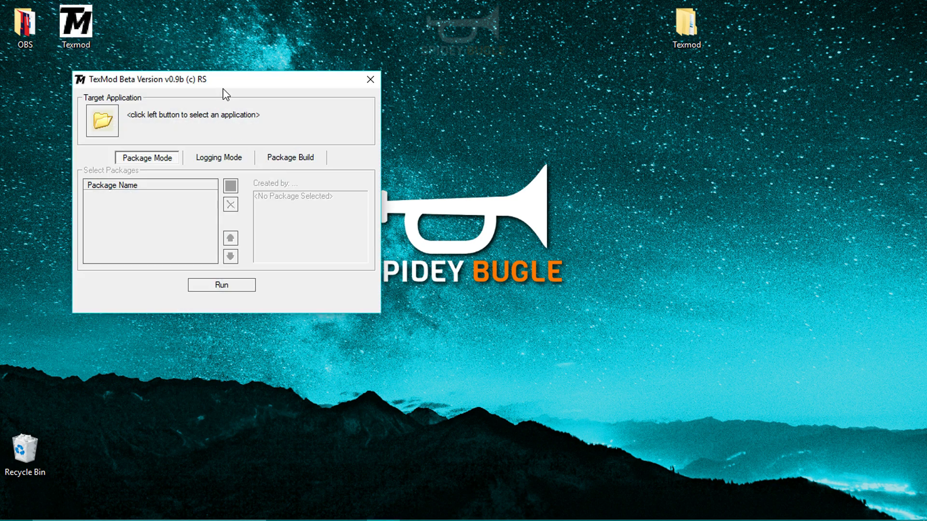
pyautogui.moveTo(221, 86); pyautogui.dragTo(374, 70)
pyautogui.click(259, 114)
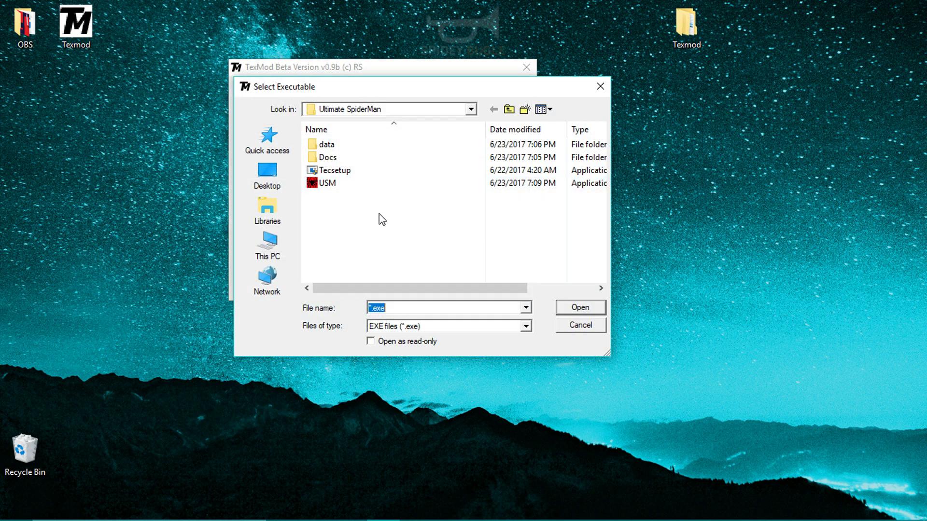
pyautogui.click(333, 184)
pyautogui.click(583, 308)
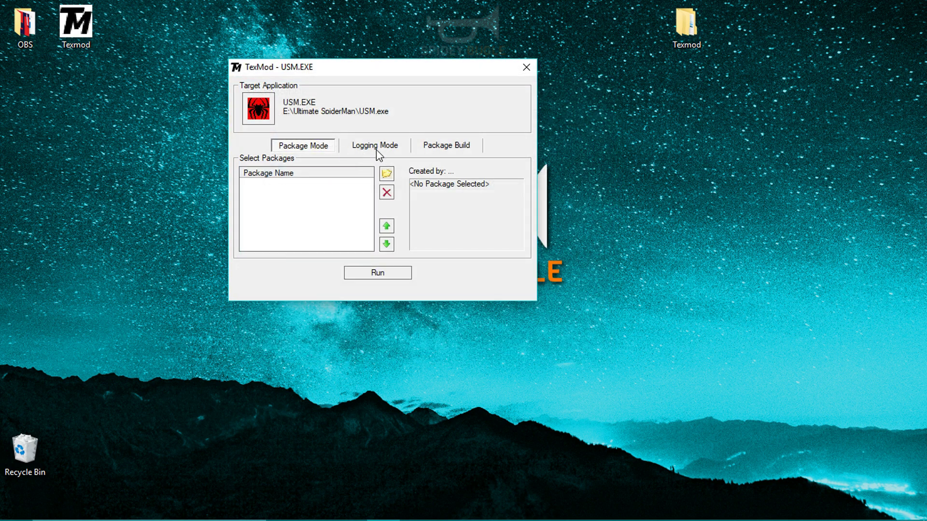
# Switch TexMod to logging mode with PNG output and the texture preview left on
pyautogui.click(379, 147)
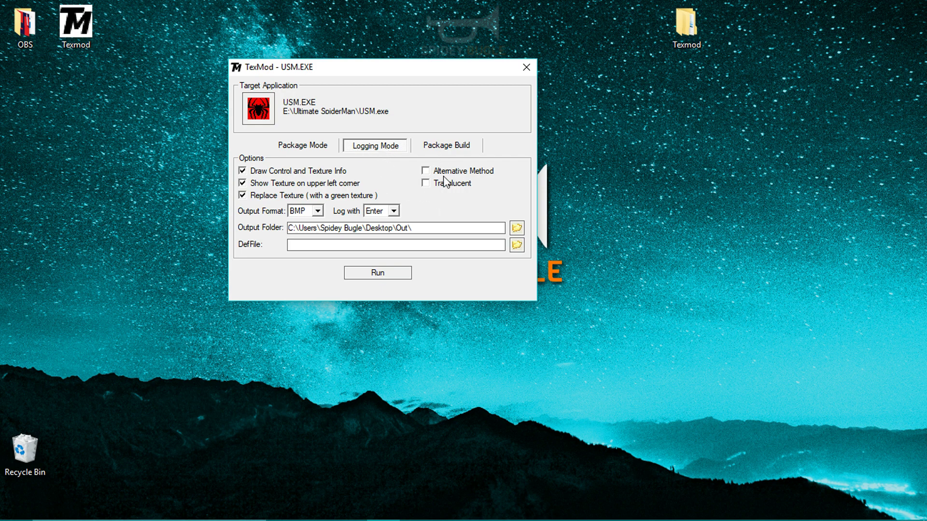
pyautogui.click(318, 212)
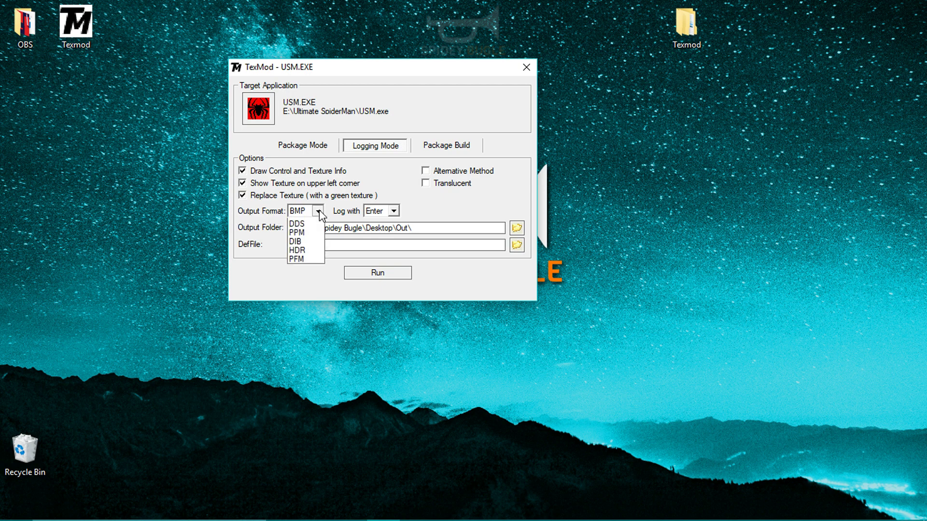
pyautogui.click(306, 249)
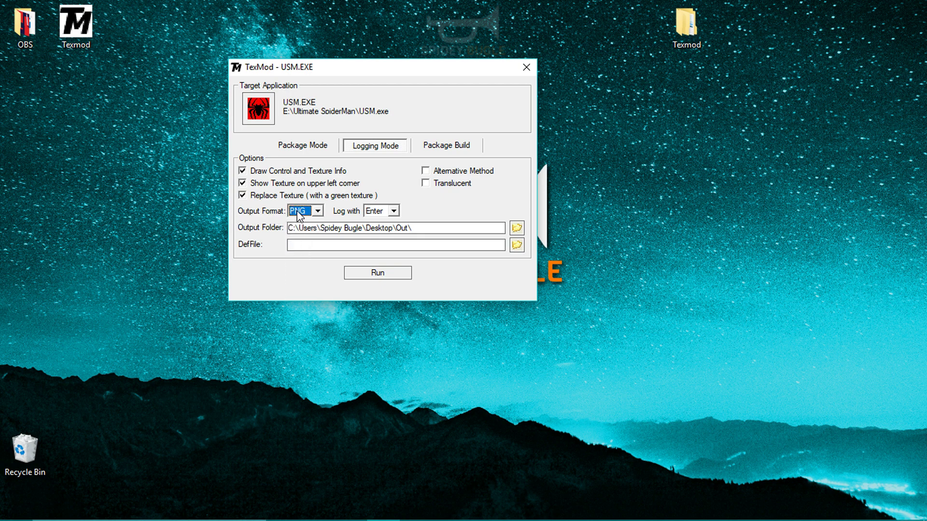
pyautogui.click(358, 187)
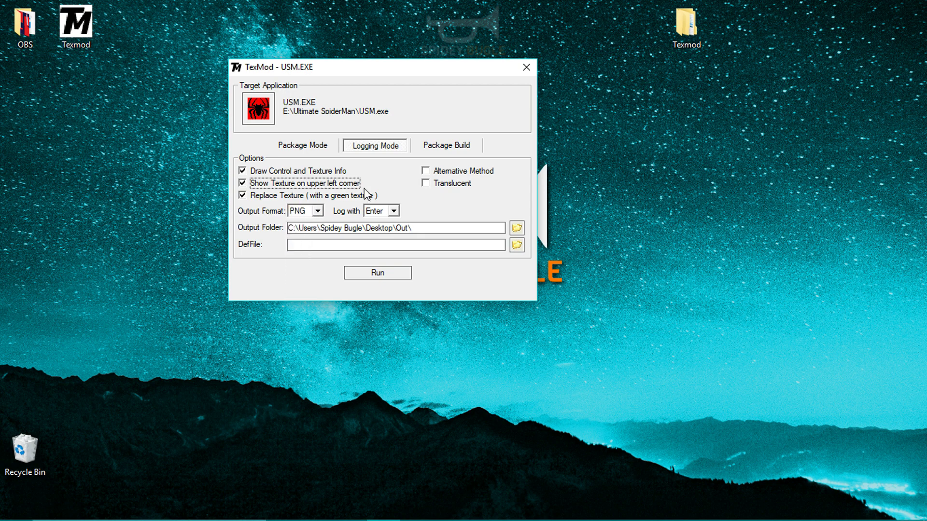
pyautogui.click(242, 185)
# Set F11 as the key that logs a texture
pyautogui.click(382, 212)
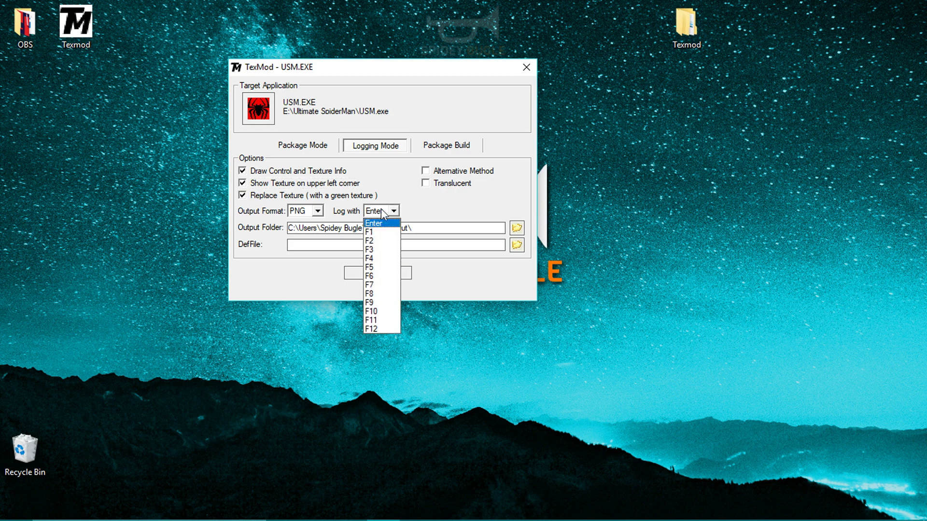
pyautogui.click(391, 224)
pyautogui.click(386, 212)
pyautogui.click(388, 320)
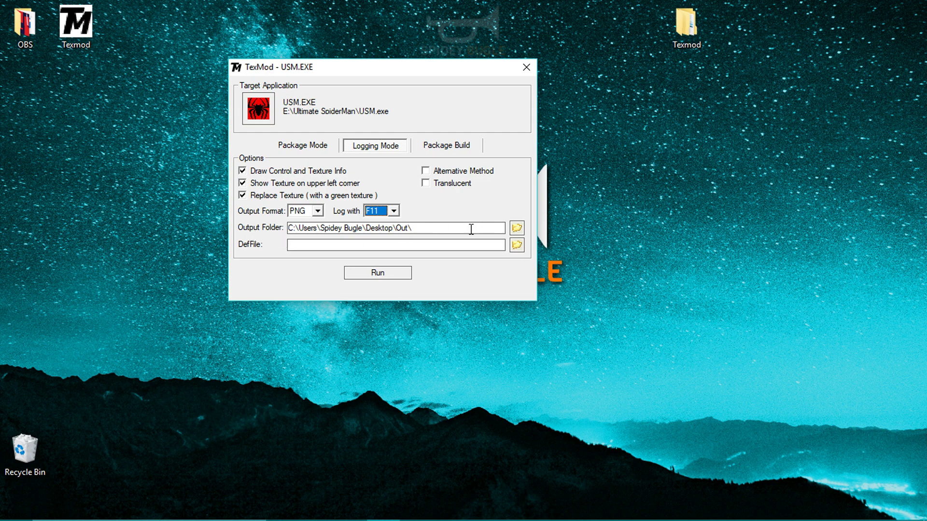
# Check the Texmod subfolders on the desktop, then bring up the output-folder browser
pyautogui.doubleClick(686, 25)
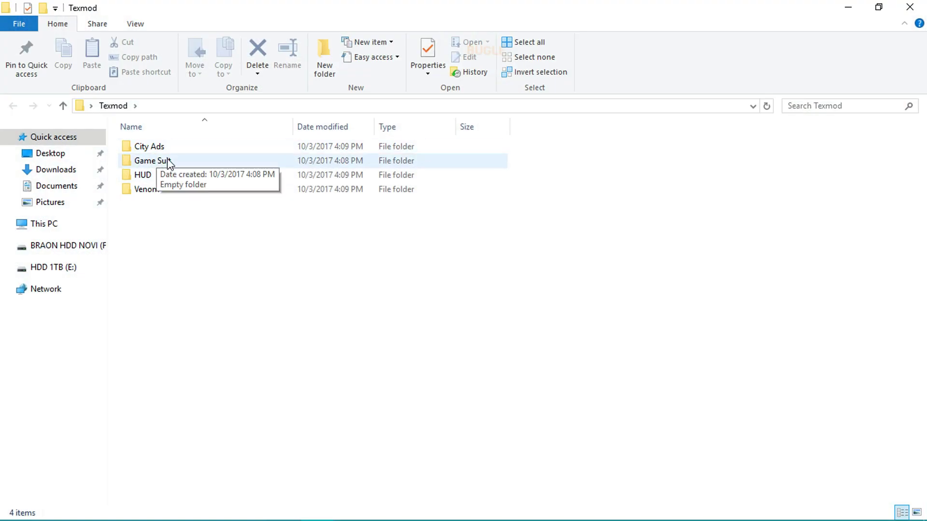
pyautogui.click(909, 6)
pyautogui.click(518, 228)
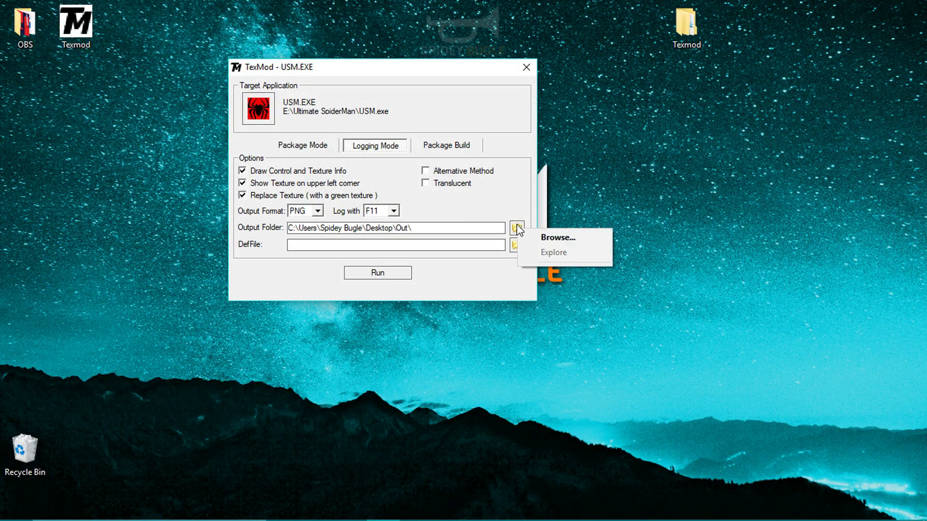
pyautogui.click(555, 236)
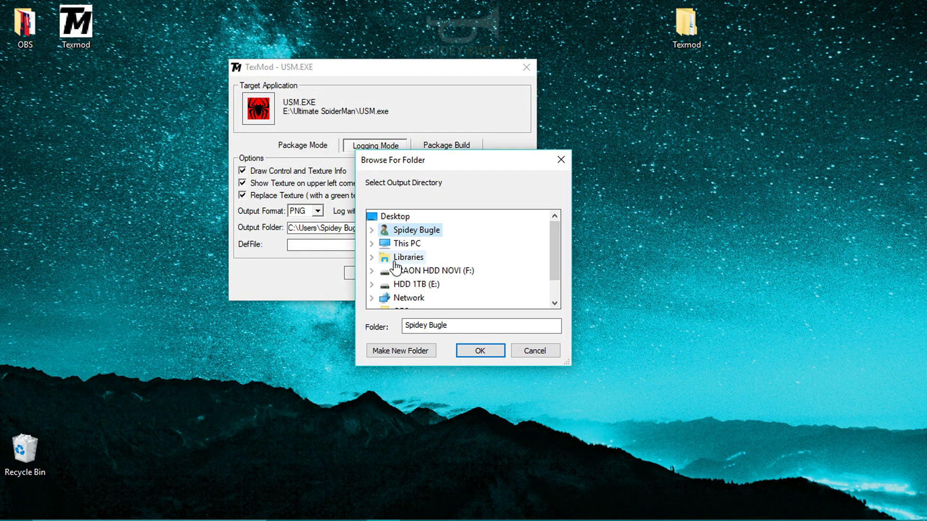
# Set Desktop\Texmod\Game Suit as the output folder for logged textures
pyautogui.click(393, 216)
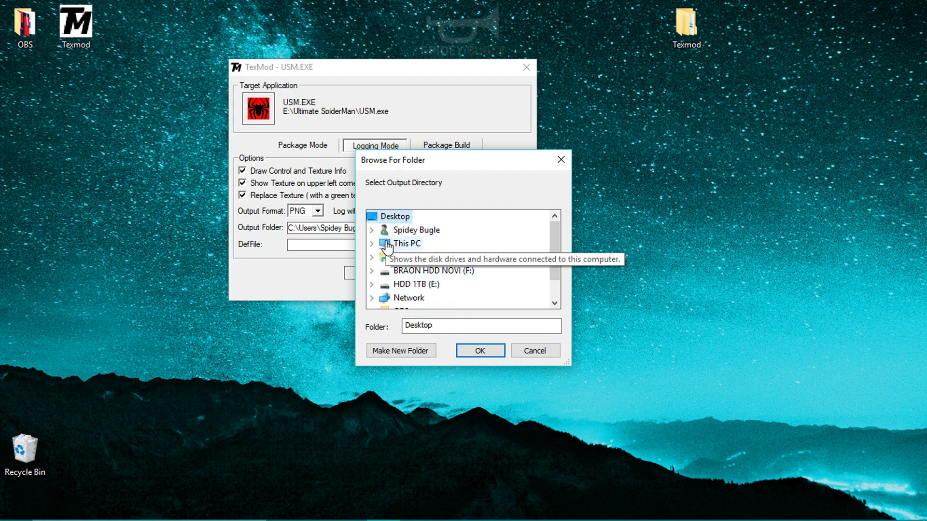
pyautogui.click(372, 244)
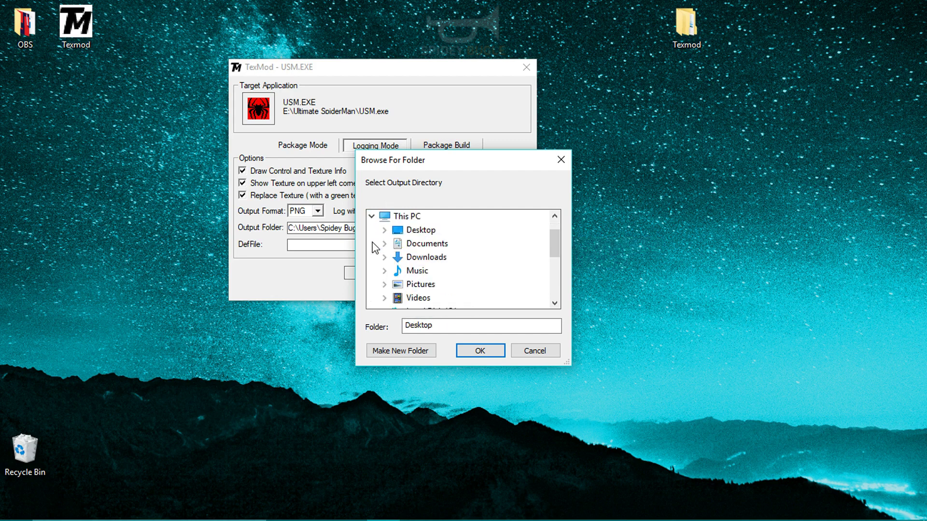
pyautogui.click(384, 231)
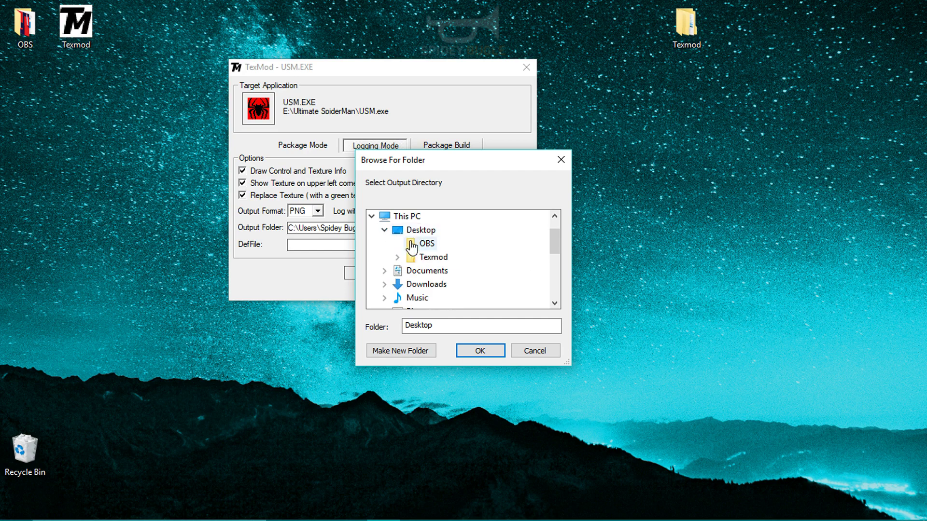
pyautogui.doubleClick(440, 258)
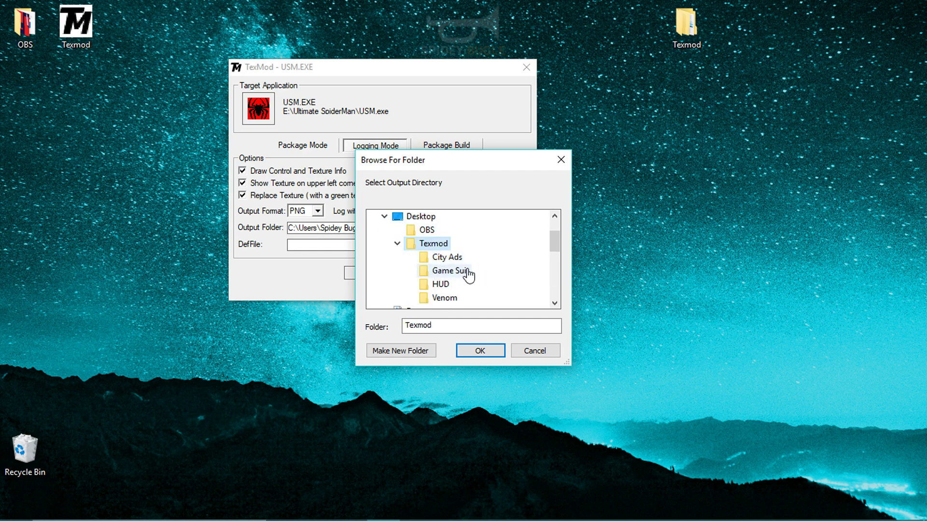
pyautogui.click(434, 272)
pyautogui.click(488, 352)
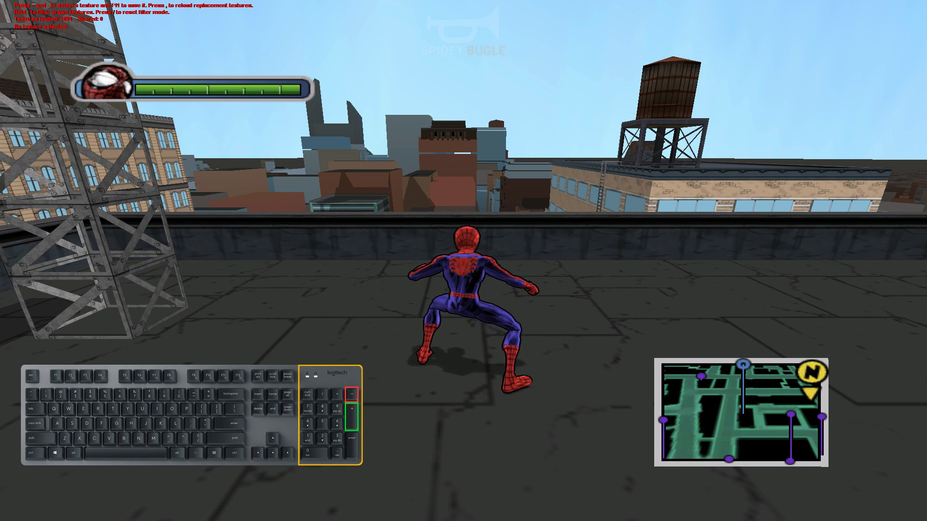
# Cycle forward through the 1094 logged textures past number 248 with numpad +
pyautogui.press('KP_Add')
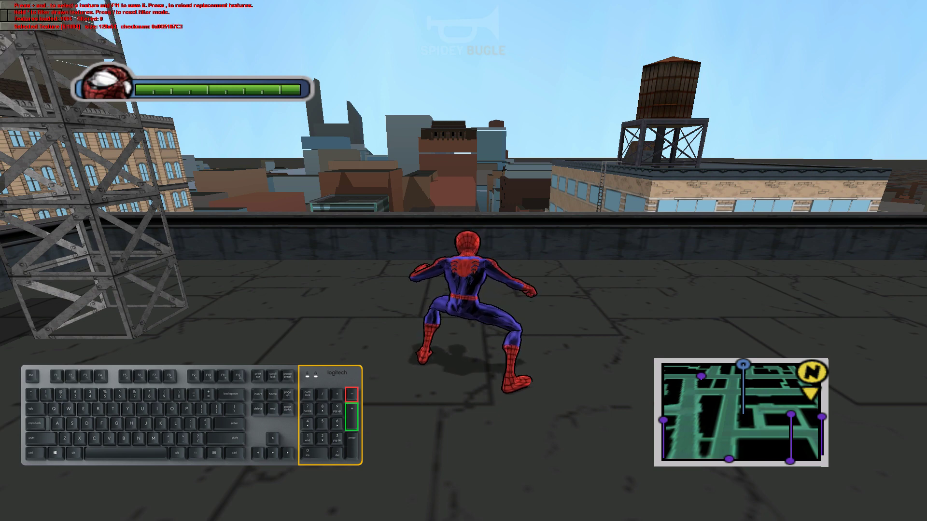
pyautogui.press('KP_Add')
pyautogui.press('KP_Add')
pyautogui.press('KP_Add')
pyautogui.press('KP_Add')
pyautogui.press('KP_Add')
pyautogui.press('KP_Add')
pyautogui.press('KP_Add')
pyautogui.press('KP_Add')
pyautogui.press('KP_Add')
pyautogui.press('KP_Add')
pyautogui.press('KP_Add')
pyautogui.press('KP_Add')
pyautogui.press('KP_Add')
pyautogui.press('KP_Add')
pyautogui.press('KP_Add')
pyautogui.press('KP_Add')
pyautogui.press('KP_Add')
pyautogui.press('KP_Add')
pyautogui.press('KP_Add')
pyautogui.press('KP_Add')
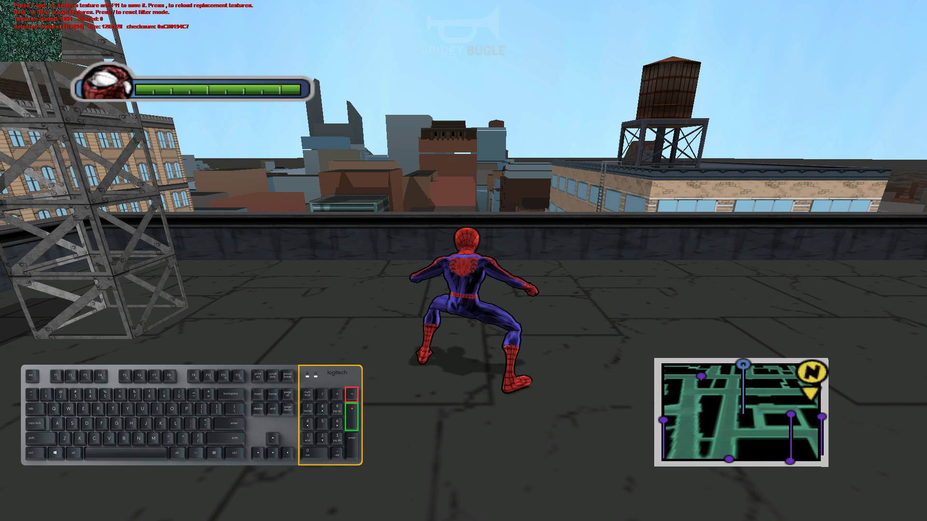
pyautogui.press('KP_Add')
pyautogui.press('KP_Add')
pyautogui.press('KP_Add')
pyautogui.press('KP_Add')
pyautogui.press('KP_Add')
pyautogui.press('KP_Add')
pyautogui.press('KP_Add')
pyautogui.press('KP_Add')
pyautogui.press('KP_Add')
pyautogui.press('KP_Add')
pyautogui.press('KP_Add')
pyautogui.press('KP_Add')
pyautogui.press('KP_Add')
pyautogui.press('KP_Add')
pyautogui.press('KP_Add')
pyautogui.press('KP_Add')
pyautogui.press('KP_Add')
pyautogui.press('KP_Add')
pyautogui.press('KP_Add')
pyautogui.press('KP_Add')
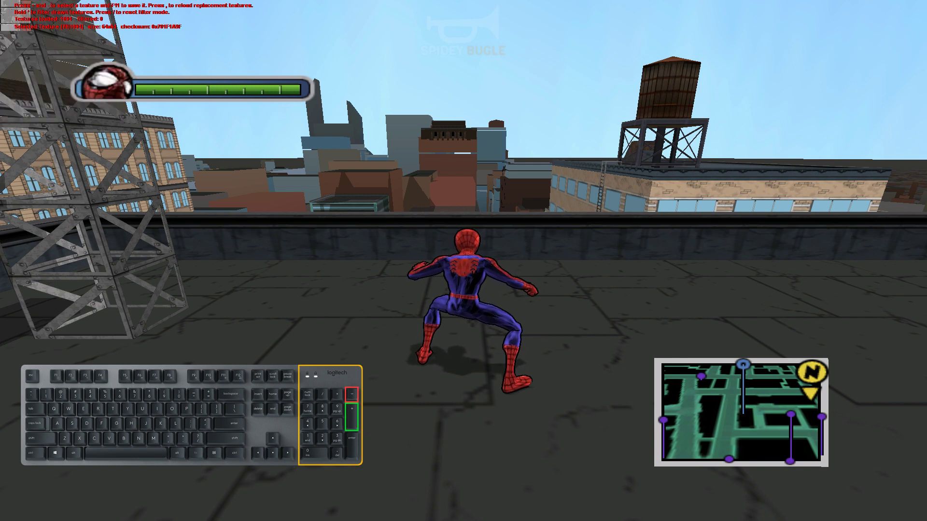
pyautogui.press('KP_Add')
pyautogui.press('KP_Add')
pyautogui.press('KP_Add')
pyautogui.press('KP_Add')
pyautogui.press('KP_Add')
pyautogui.press('KP_Add')
pyautogui.press('KP_Add')
pyautogui.press('KP_Add')
pyautogui.press('KP_Add')
pyautogui.press('KP_Add')
pyautogui.press('KP_Add')
pyautogui.press('KP_Add')
pyautogui.press('KP_Add')
pyautogui.press('KP_Add')
pyautogui.press('KP_Add')
pyautogui.press('KP_Add')
pyautogui.press('KP_Add')
pyautogui.press('KP_Add')
pyautogui.press('KP_Add')
pyautogui.press('KP_Add')
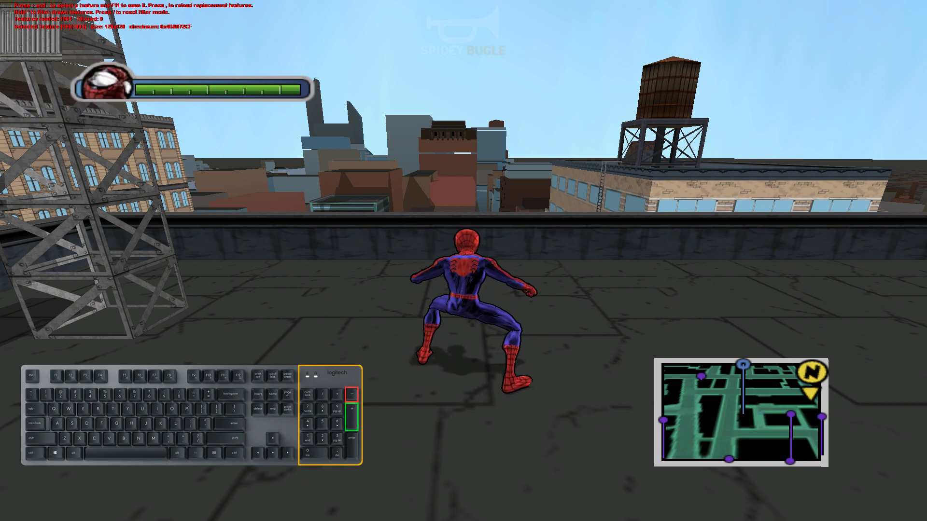
pyautogui.press('KP_Add')
pyautogui.press('KP_Add')
pyautogui.press('KP_Add')
pyautogui.press('KP_Add')
pyautogui.press('KP_Add')
pyautogui.press('KP_Add')
pyautogui.press('KP_Add')
pyautogui.press('KP_Add')
pyautogui.press('KP_Add')
pyautogui.press('KP_Add')
pyautogui.press('KP_Add')
pyautogui.press('KP_Add')
pyautogui.press('KP_Add')
pyautogui.press('KP_Add')
pyautogui.press('KP_Add')
pyautogui.press('KP_Add')
pyautogui.press('KP_Add')
pyautogui.press('KP_Add')
pyautogui.press('KP_Add')
pyautogui.press('KP_Add')
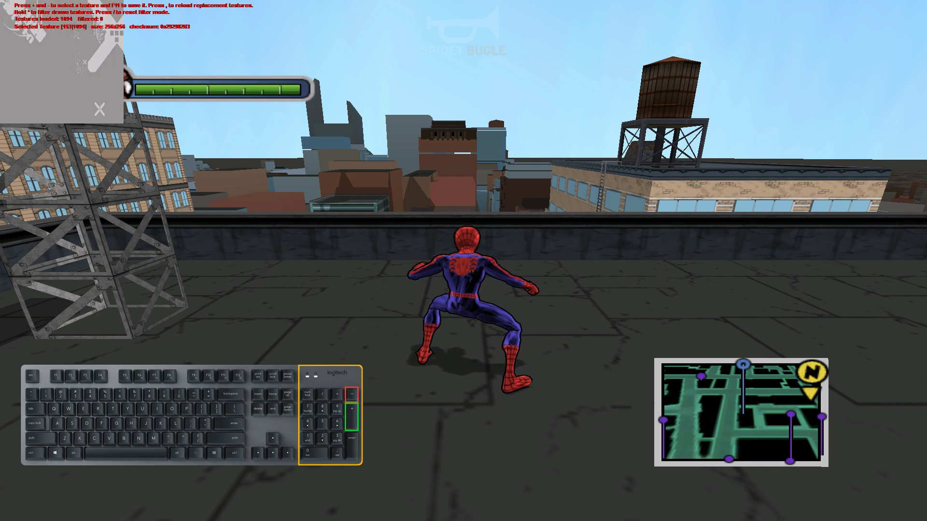
pyautogui.press('KP_Add')
pyautogui.press('KP_Add')
pyautogui.press('KP_Add')
pyautogui.press('KP_Add')
pyautogui.press('KP_Add')
pyautogui.press('KP_Add')
pyautogui.press('KP_Add')
pyautogui.press('KP_Add')
pyautogui.press('KP_Add')
pyautogui.press('KP_Add')
pyautogui.press('KP_Add')
pyautogui.press('KP_Add')
pyautogui.press('KP_Add')
pyautogui.press('KP_Add')
pyautogui.press('KP_Add')
pyautogui.press('KP_Add')
pyautogui.press('KP_Add')
pyautogui.press('KP_Add')
pyautogui.press('KP_Add')
pyautogui.press('KP_Add')
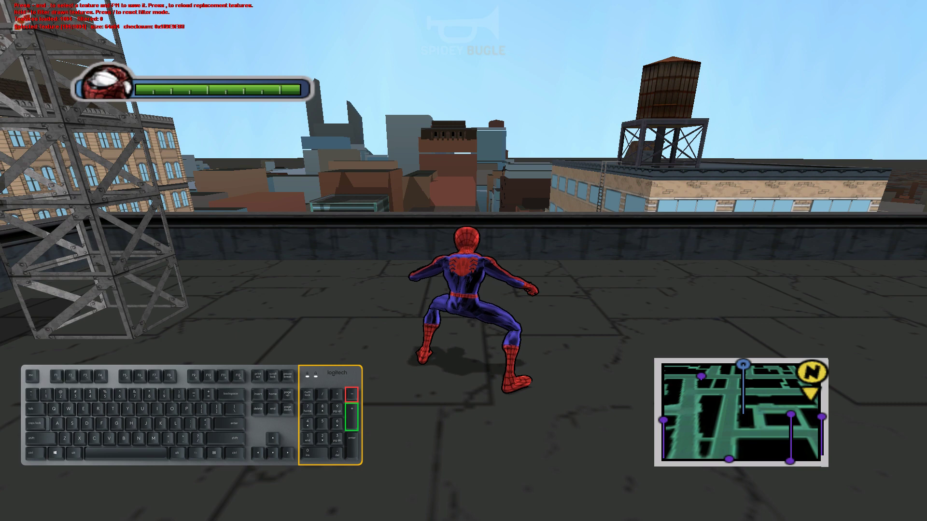
pyautogui.press('KP_Add')
pyautogui.press('KP_Add')
pyautogui.press('KP_Add')
pyautogui.press('KP_Add')
pyautogui.press('KP_Add')
pyautogui.press('KP_Add')
pyautogui.press('KP_Add')
pyautogui.press('KP_Add')
pyautogui.press('KP_Add')
pyautogui.press('KP_Add')
pyautogui.press('KP_Add')
pyautogui.press('KP_Add')
pyautogui.press('KP_Add')
pyautogui.press('KP_Add')
pyautogui.press('KP_Add')
pyautogui.press('KP_Add')
pyautogui.press('KP_Add')
pyautogui.press('KP_Add')
pyautogui.press('KP_Add')
pyautogui.press('KP_Add')
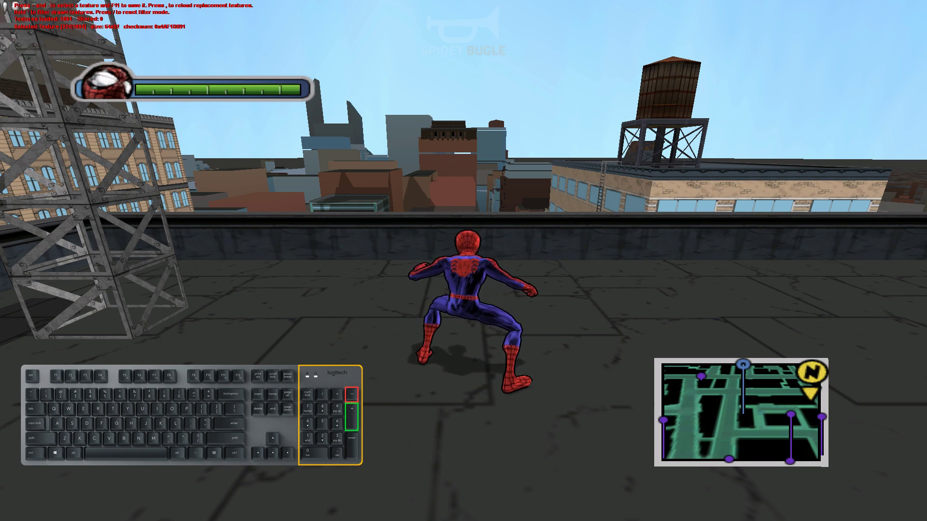
pyautogui.press('KP_Add')
pyautogui.press('KP_Add')
pyautogui.press('KP_Add')
pyautogui.press('KP_Add')
pyautogui.press('KP_Add')
pyautogui.press('KP_Add')
pyautogui.press('KP_Add')
pyautogui.press('KP_Add')
pyautogui.press('KP_Add')
pyautogui.press('KP_Add')
pyautogui.press('KP_Add')
pyautogui.press('KP_Add')
pyautogui.press('KP_Add')
pyautogui.press('KP_Add')
pyautogui.press('KP_Add')
pyautogui.press('KP_Add')
pyautogui.press('KP_Add')
pyautogui.press('KP_Add')
pyautogui.press('KP_Add')
pyautogui.press('KP_Add')
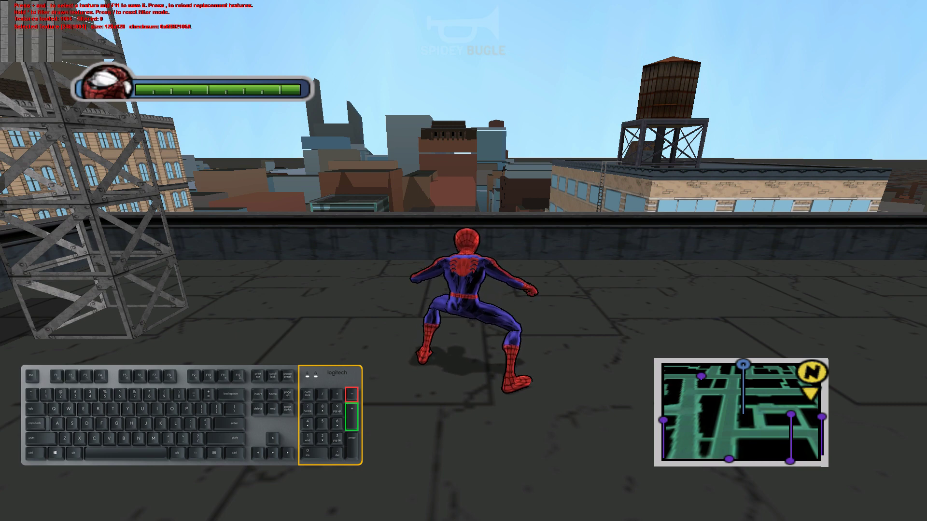
pyautogui.press('KP_Add')
pyautogui.press('KP_Add')
pyautogui.press('KP_Add')
pyautogui.press('KP_Add')
pyautogui.press('KP_Add')
pyautogui.press('KP_Add')
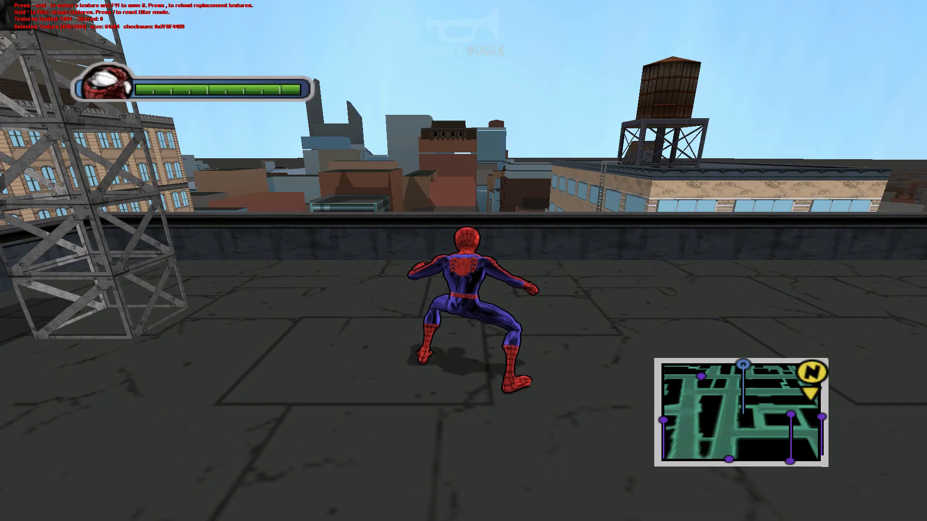
# Step back to the Spider-Man suit texture, then cycle forward from 647 to 656
pyautogui.press('KP_Subtract')
pyautogui.press('KP_Subtract')
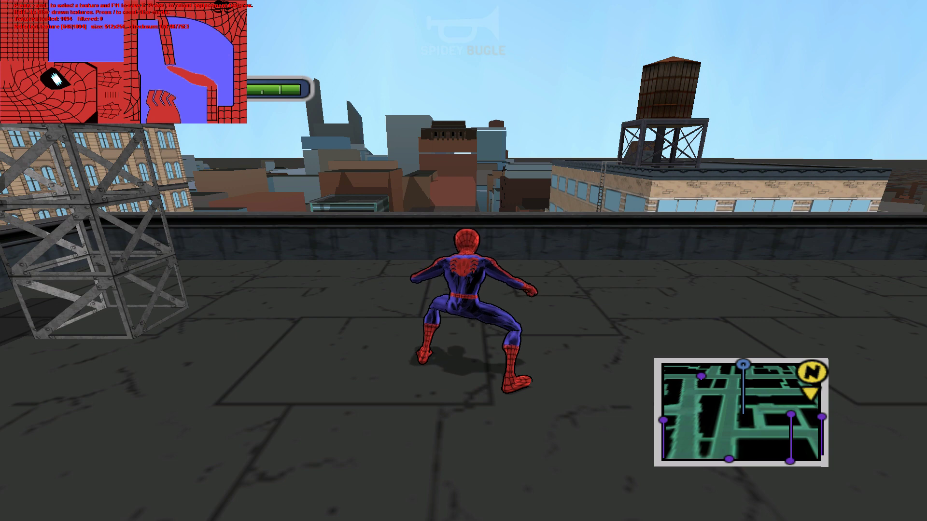
pyautogui.press('KP_Add')
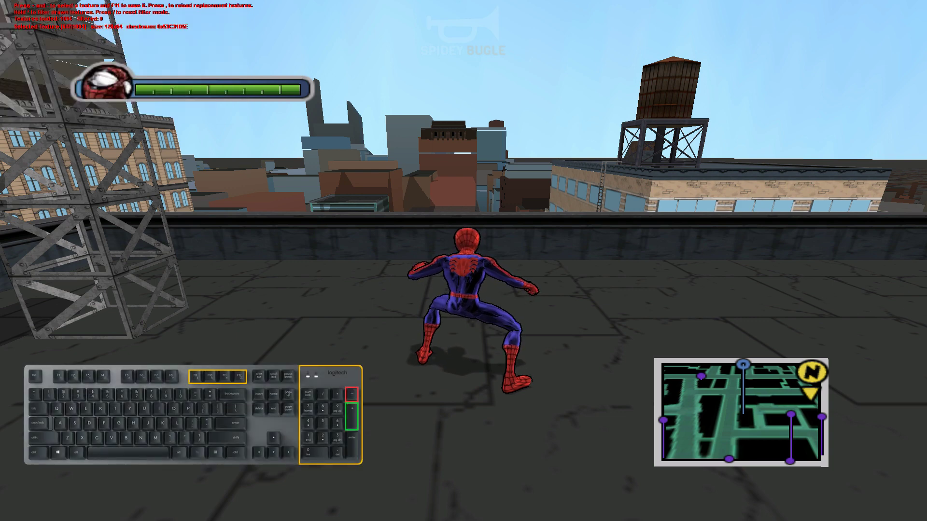
pyautogui.press('KP_Add')
pyautogui.press('KP_Add')
pyautogui.press('KP_Add')
pyautogui.press('KP_Add')
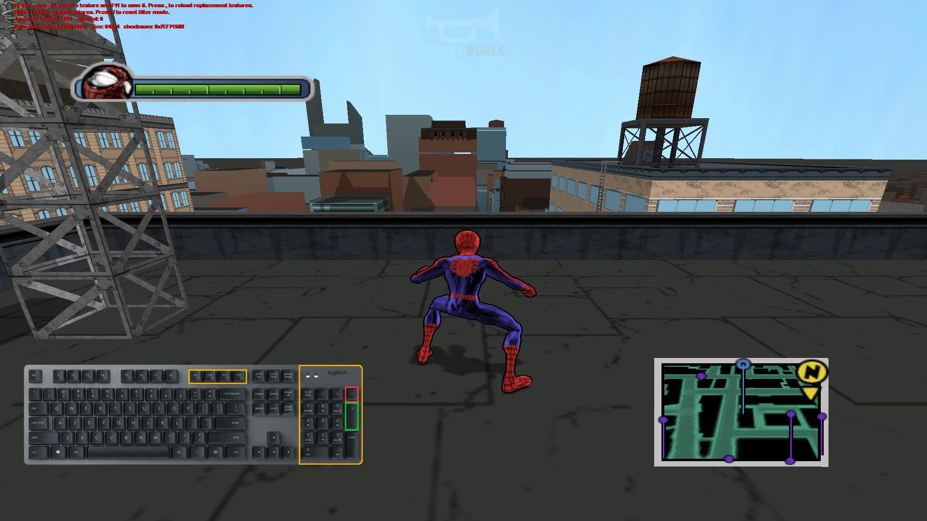
pyautogui.press('KP_Add')
pyautogui.press('KP_Add')
pyautogui.press('KP_Add')
pyautogui.press('KP_Add')
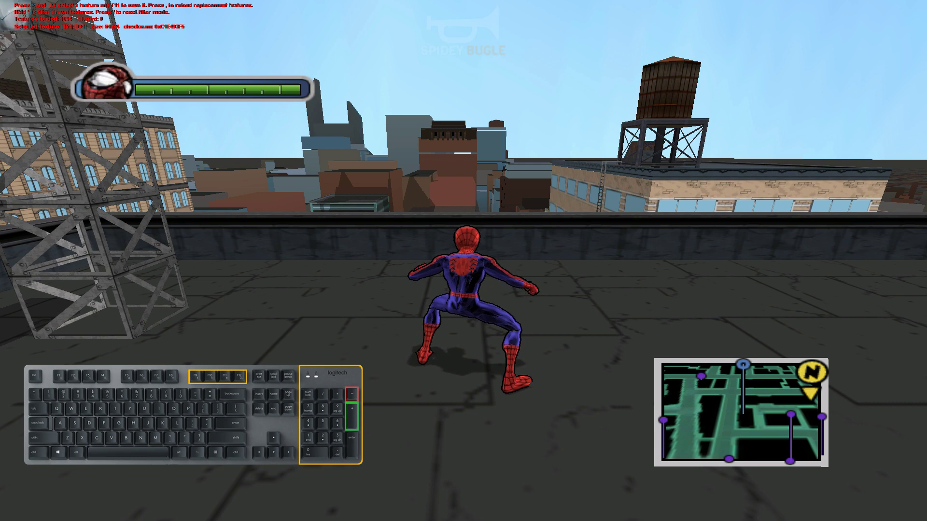
pyautogui.press('KP_Add')
pyautogui.press('KP_Add')
pyautogui.press('KP_Add')
pyautogui.press('KP_Add')
pyautogui.press('KP_Add')
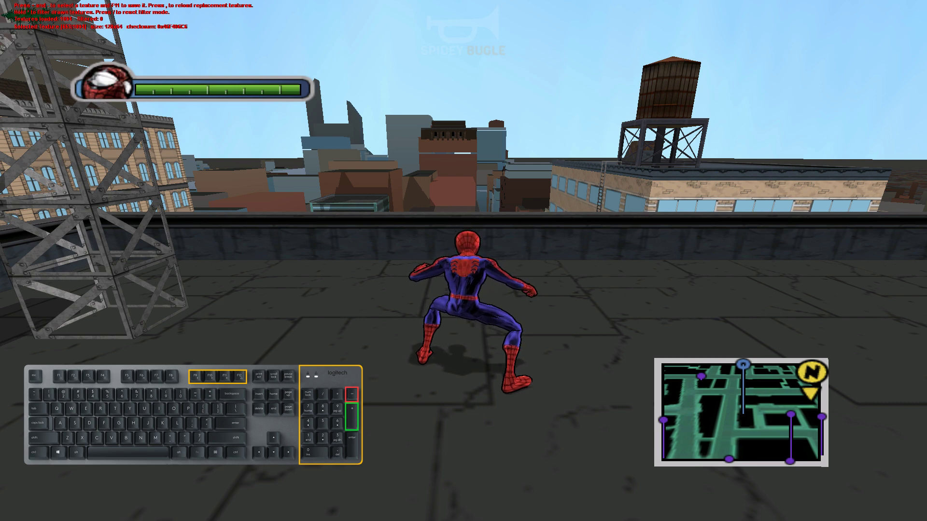
pyautogui.press('KP_Add')
pyautogui.press('KP_Add')
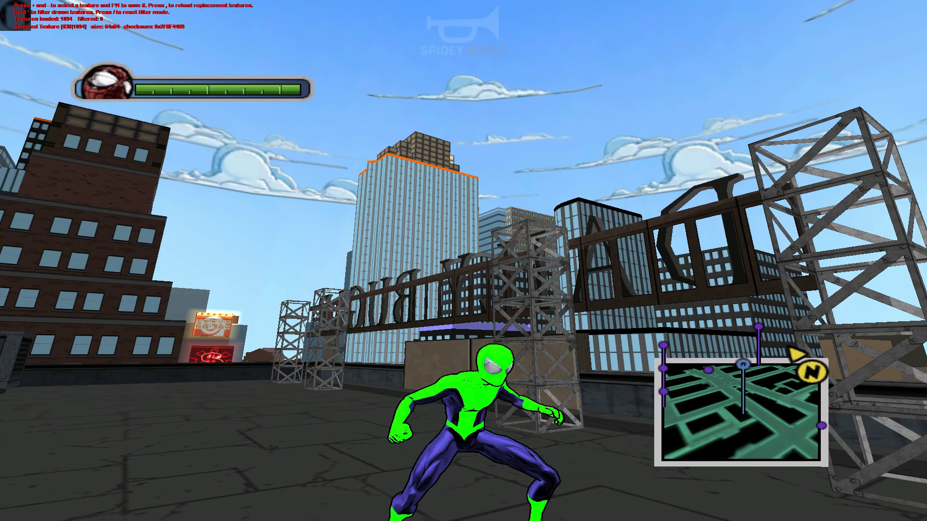
# Select texture 831 so Spider-Man's eye lenses glow green, then pause the game
pyautogui.press('+')
pyautogui.press('+')
pyautogui.press('+')
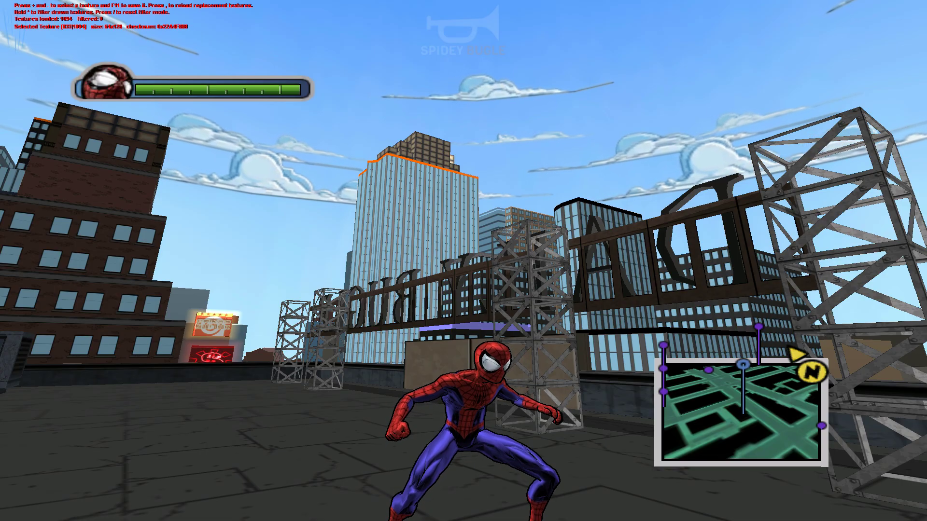
pyautogui.press('-')
pyautogui.press('-')
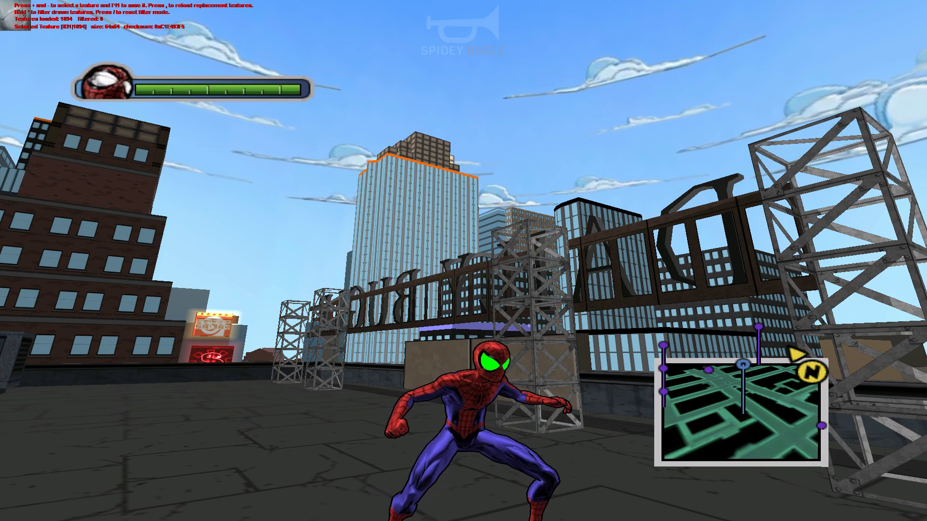
pyautogui.press('Escape')
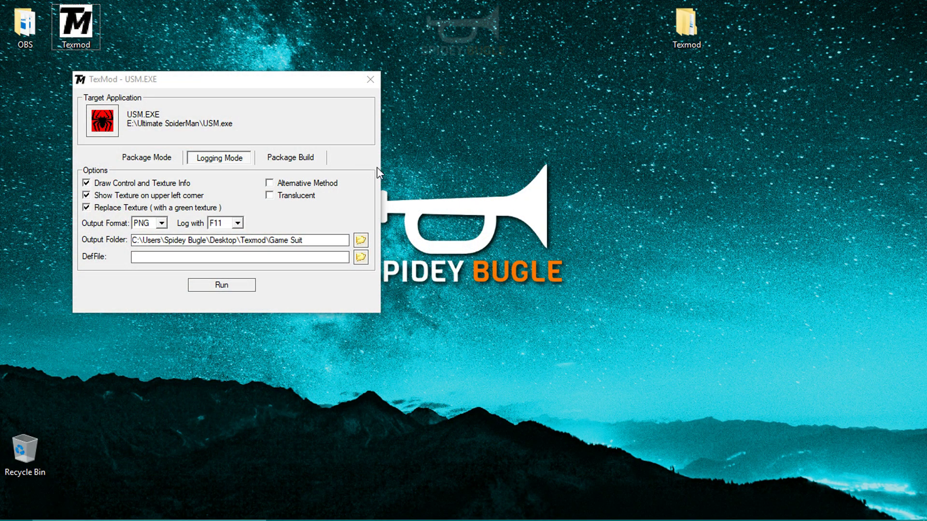
# Open the Game Suit folder inside the desktop Texmod folder
pyautogui.doubleClick(681, 33)
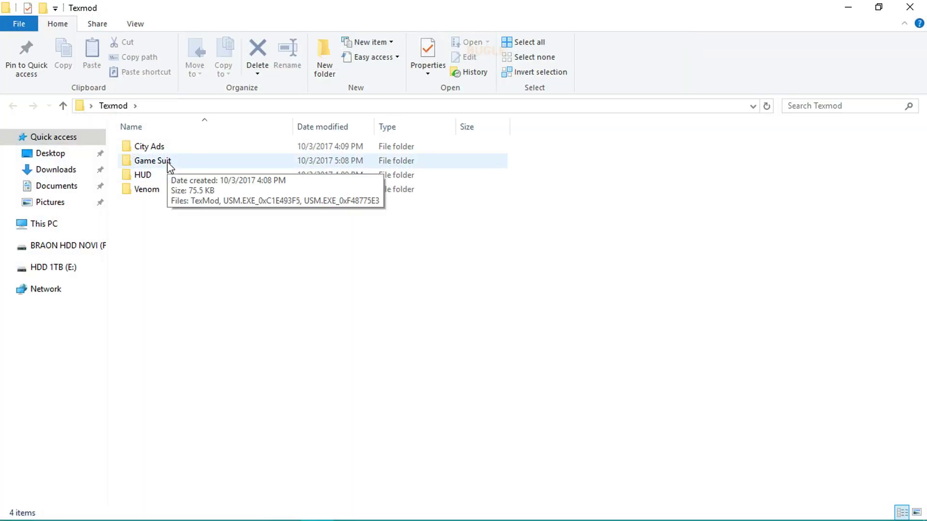
pyautogui.doubleClick(156, 164)
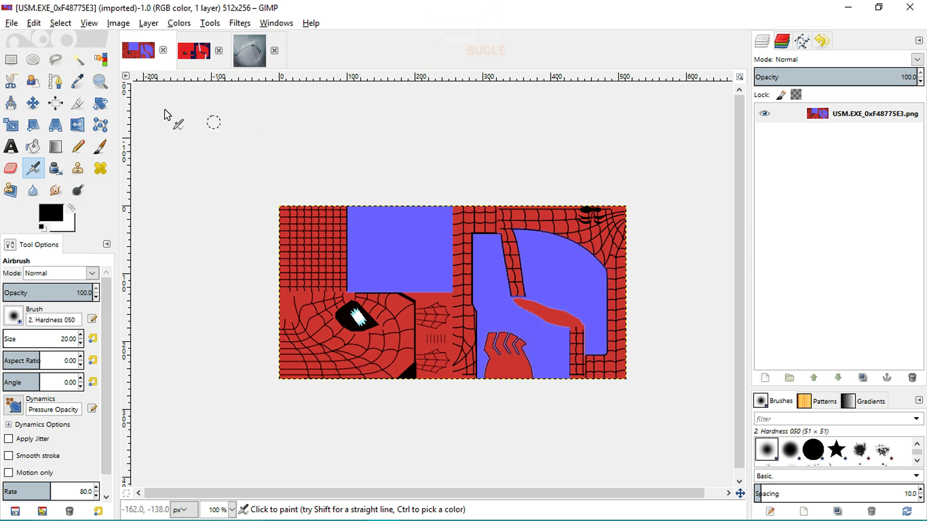
# Compare New Scarlet Spider Suit against the logged USM.EXE_0xF48775E3 texture, then open File
pyautogui.click(56, 60)
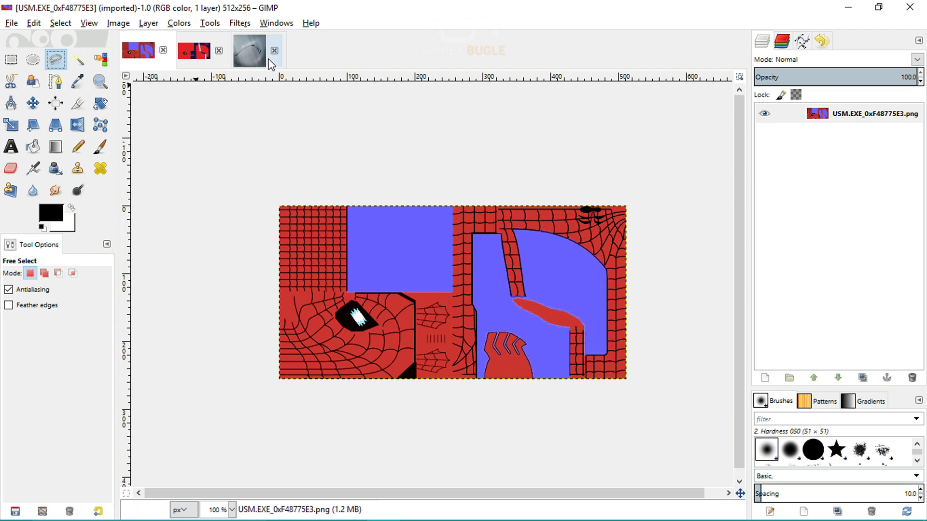
pyautogui.click(191, 51)
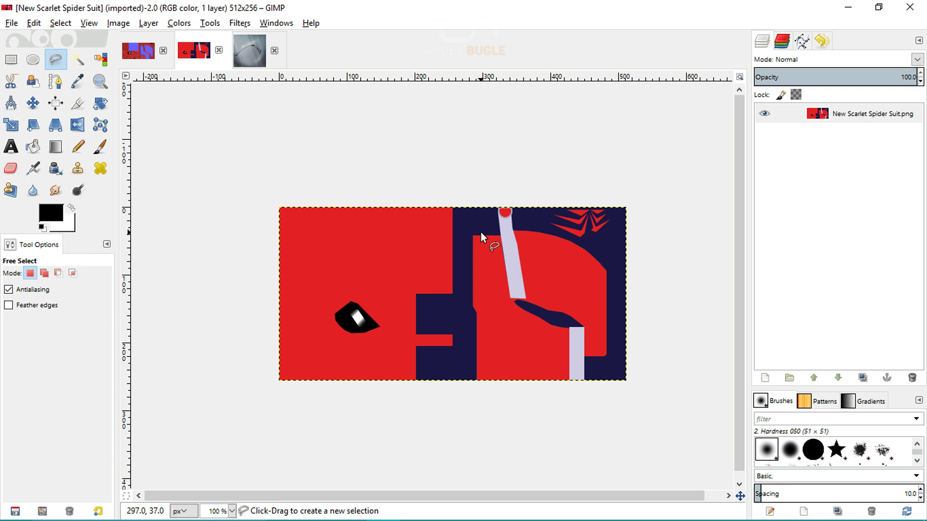
pyautogui.click(137, 50)
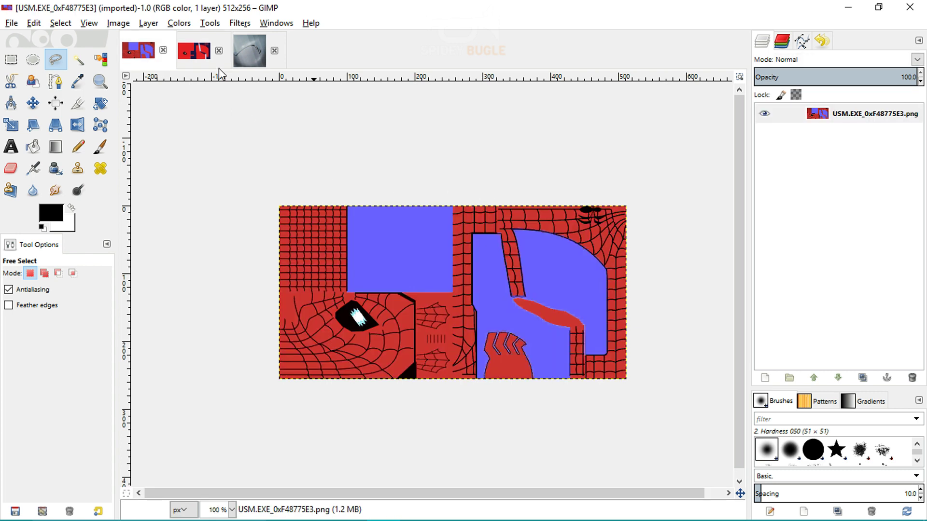
pyautogui.click(189, 61)
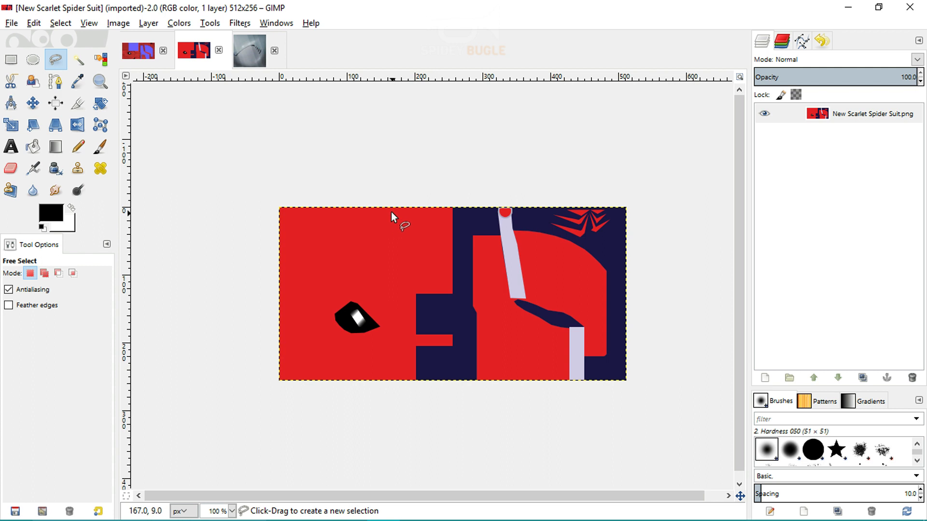
pyautogui.click(145, 57)
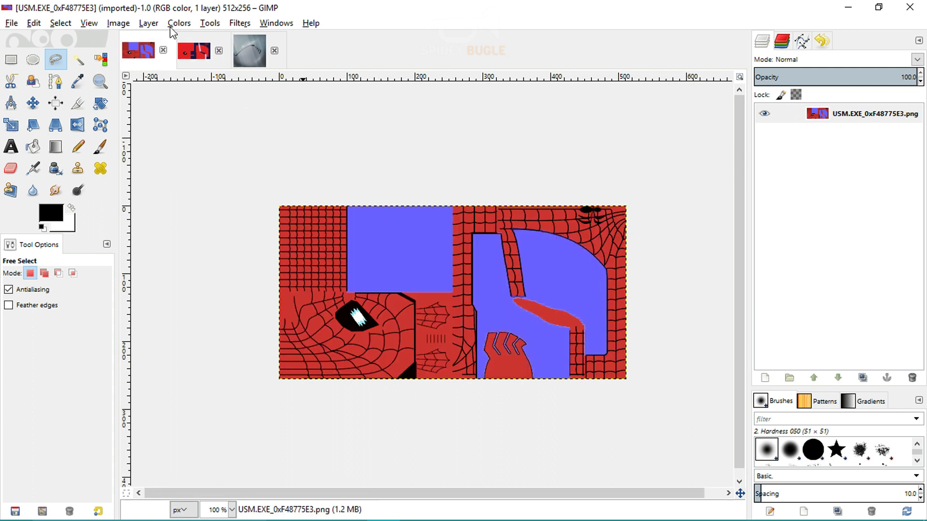
pyautogui.click(11, 23)
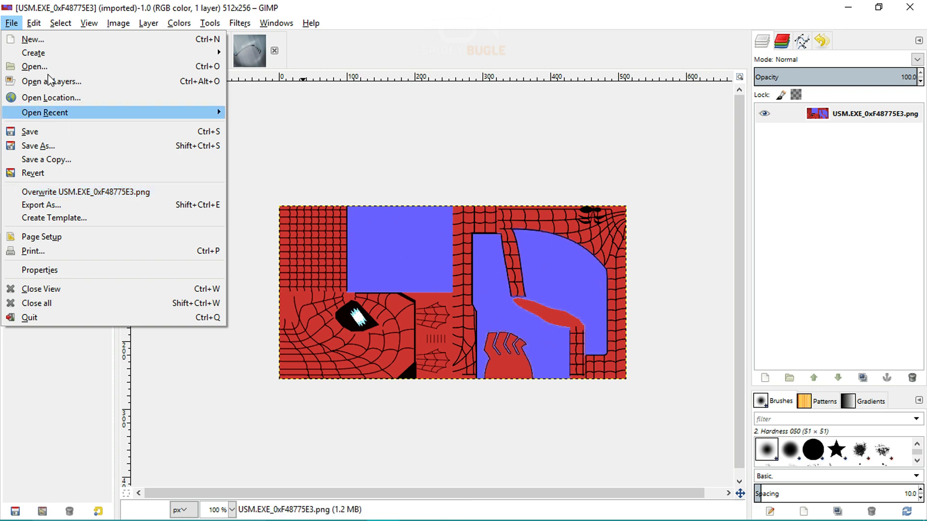
# Dismiss the File menu without overwriting, zoom in on the 64x64 grey lens texture USM.EXE_0xC1E493F5, then return to New Scarlet Spider Suit
pyautogui.click(11, 23)
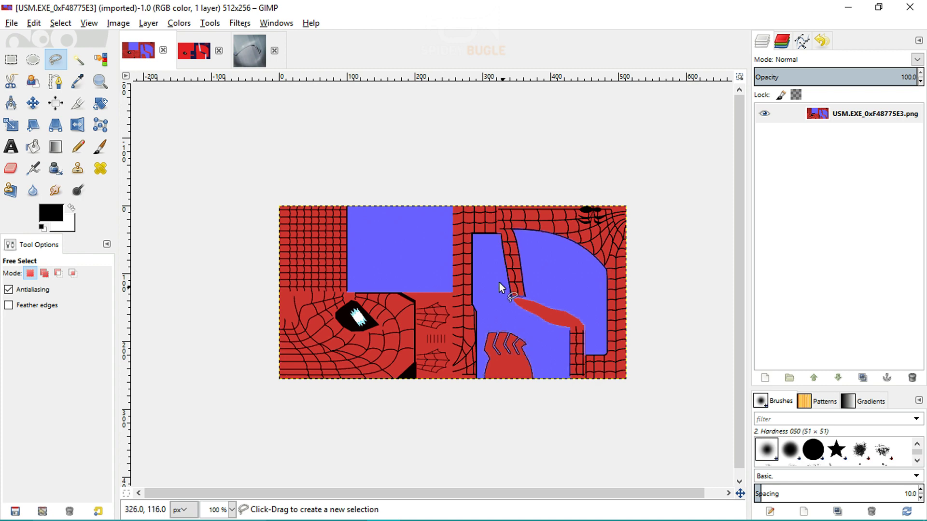
pyautogui.click(249, 54)
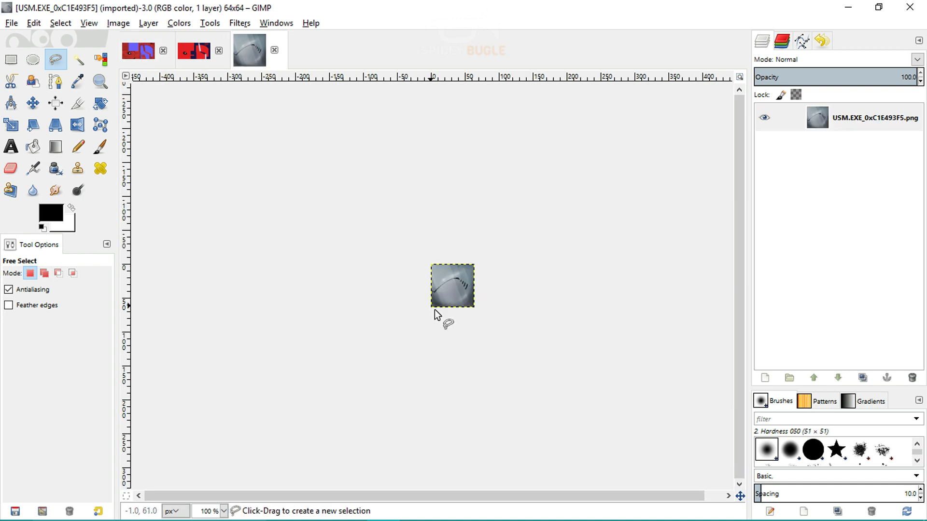
pyautogui.keyDown('ctrl'); pyautogui.scroll(3, 457, 283); pyautogui.keyUp('ctrl')
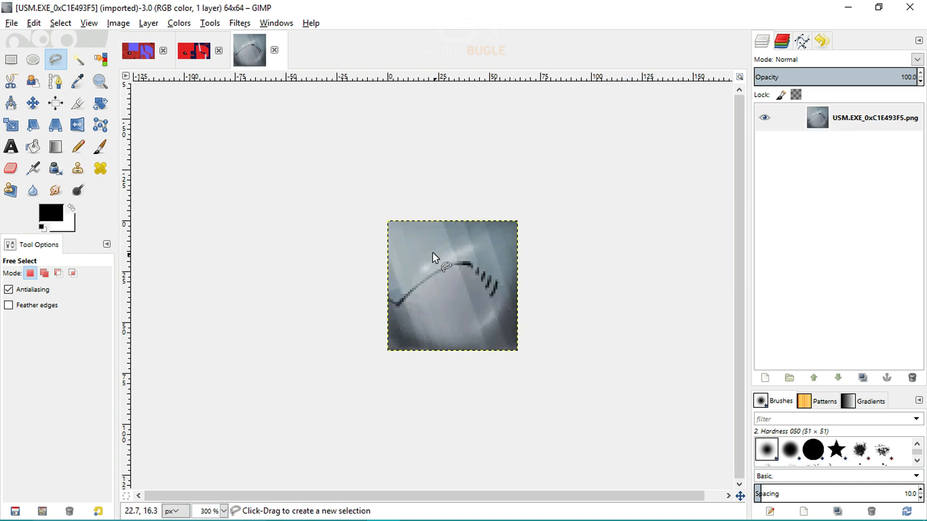
pyautogui.click(200, 53)
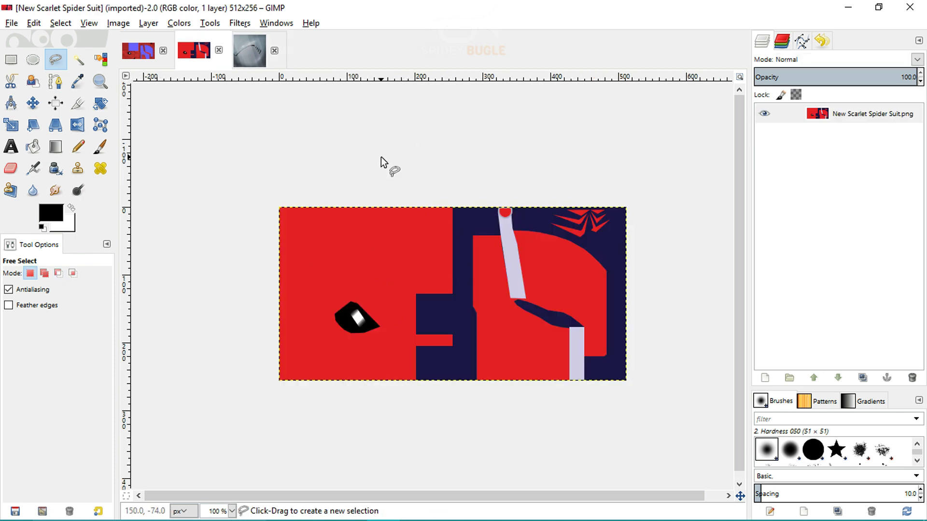
# Copy the whole Scarlet Spider Suit image and paste it as a new active layer in USM.EXE_0xF48775E3
pyautogui.press('ctrl')
pyautogui.hotkey('ctrl', 'a')
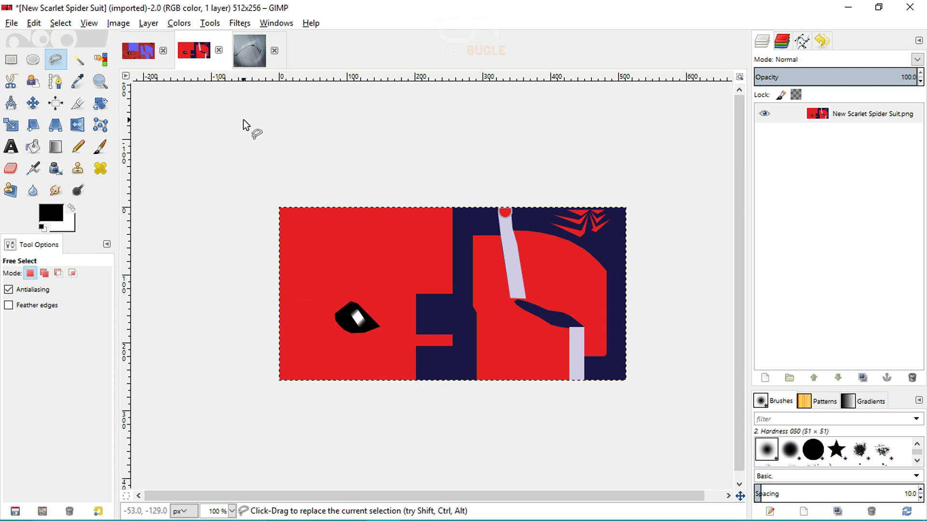
pyautogui.press('ctrl')
pyautogui.hotkey('ctrl', 'c')
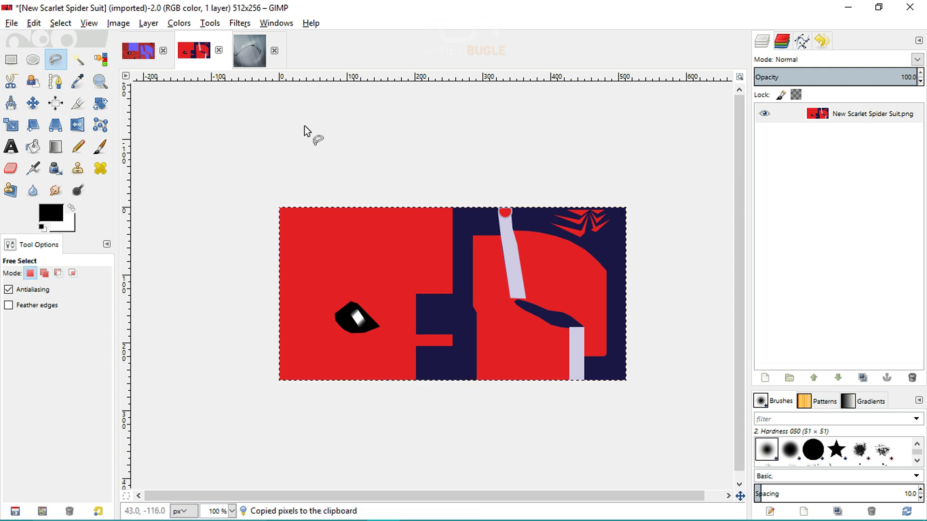
pyautogui.click(140, 51)
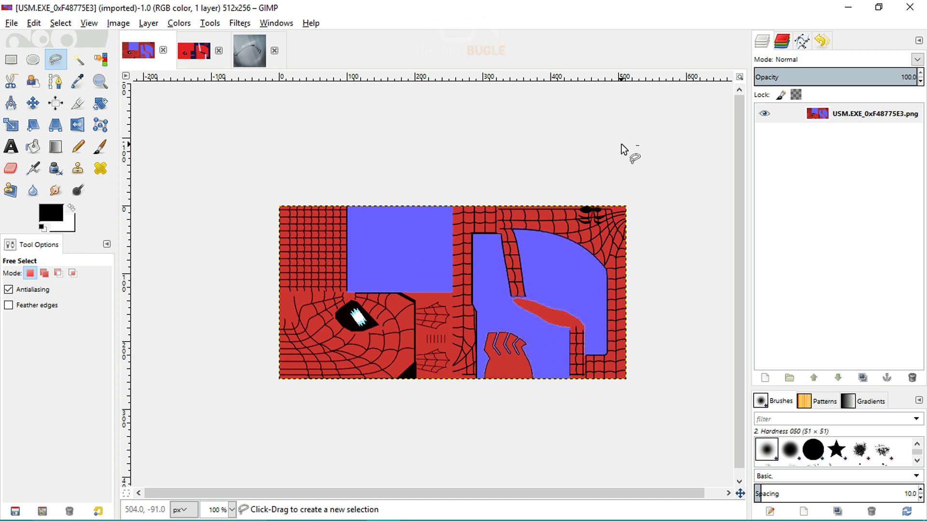
pyautogui.hotkey('ctrl', 'v')
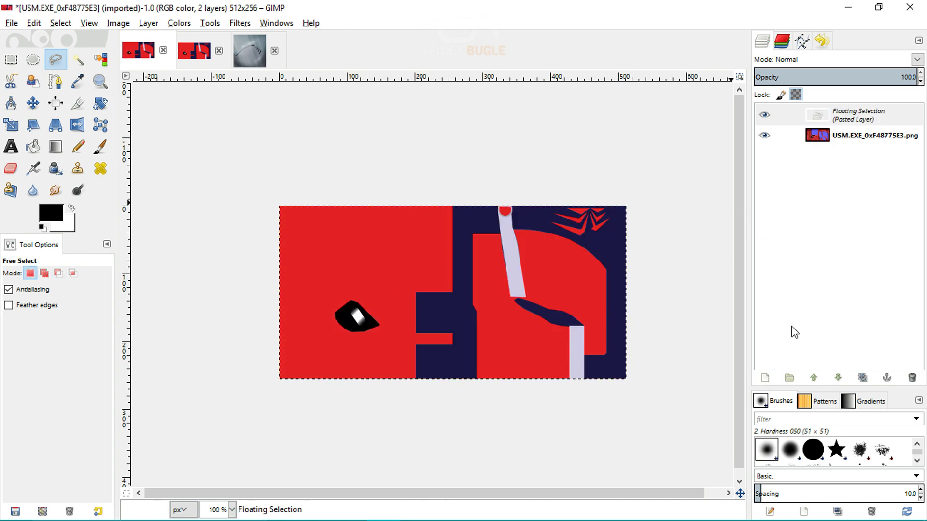
pyautogui.click(766, 378)
pyautogui.click(848, 119)
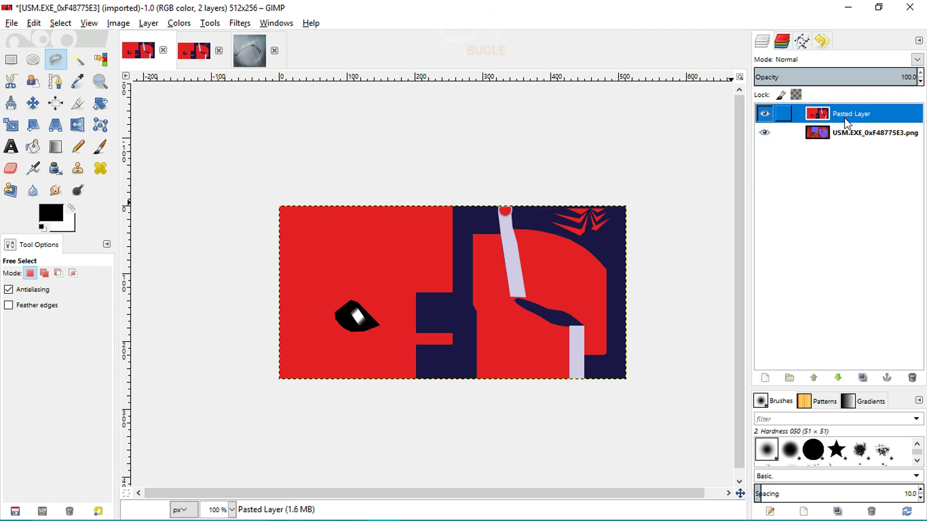
# Overwrite USM.EXE_0xF48775E3.png with the edited suit texture
pyautogui.click(68, 24)
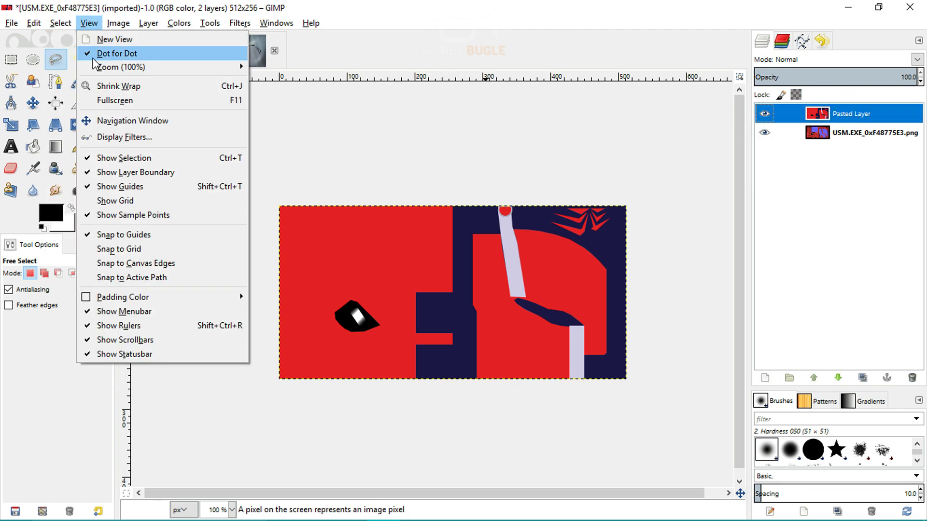
pyautogui.click(68, 23)
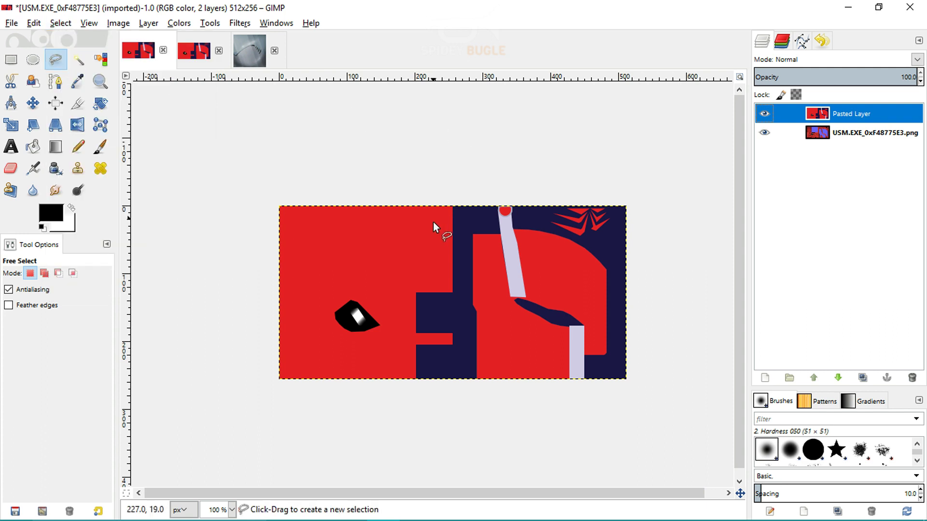
pyautogui.click(11, 24)
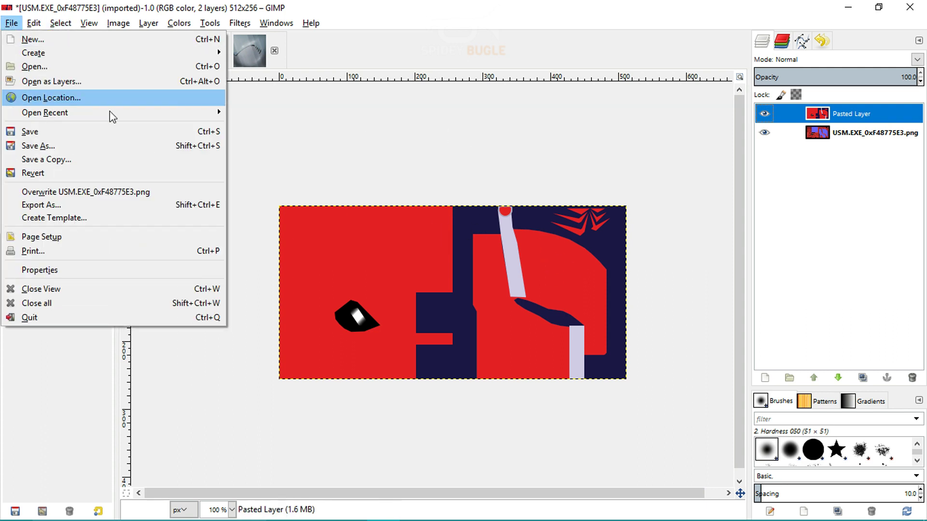
pyautogui.click(103, 193)
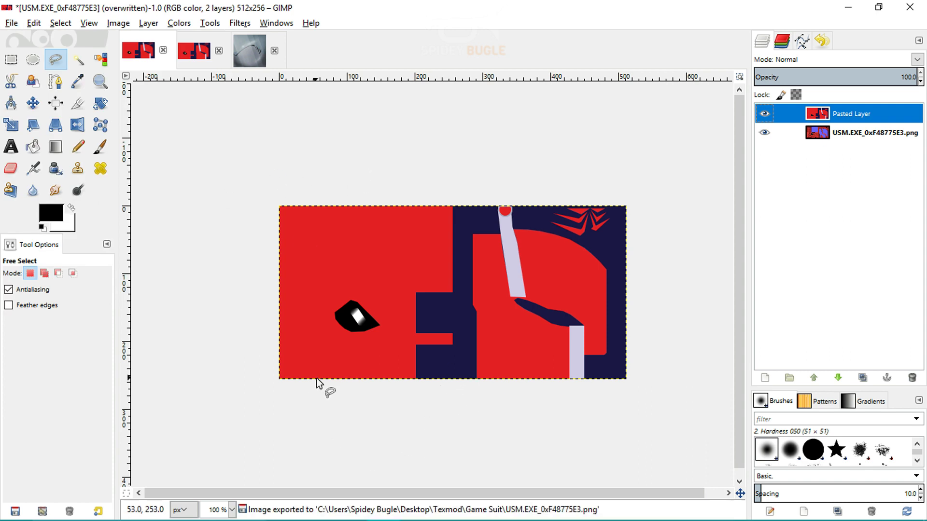
# Add a new layer named 'eyes lense' to the USM.EXE_0xC1E493F5 lens texture
pyautogui.click(252, 48)
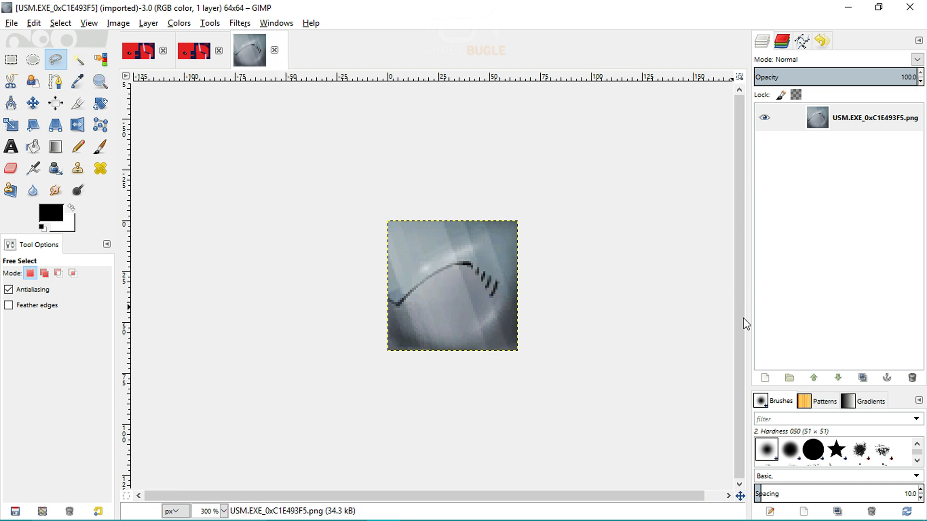
pyautogui.click(765, 378)
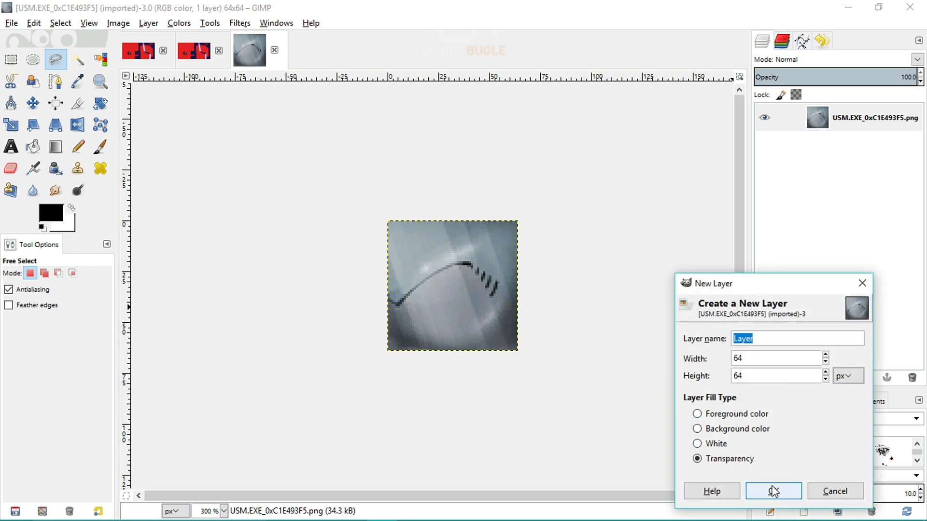
pyautogui.write('ey')
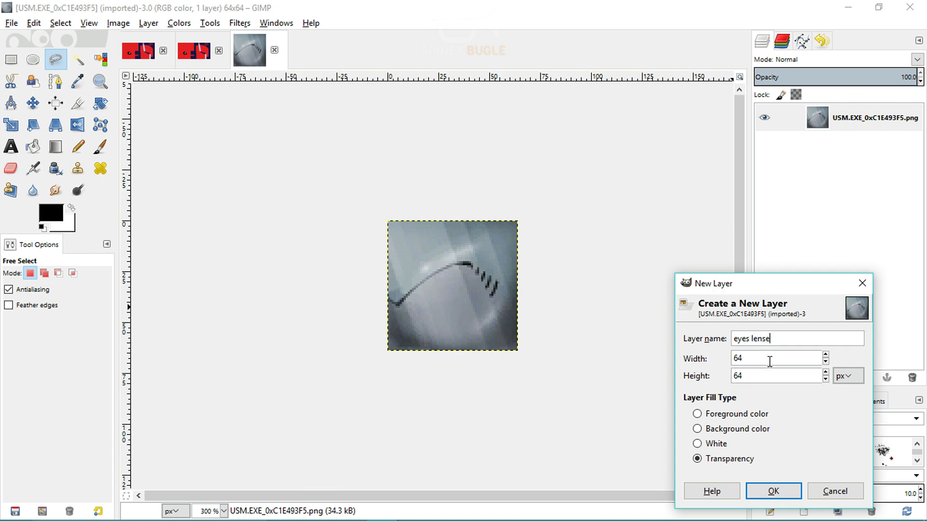
pyautogui.write('es lense')
pyautogui.click(773, 491)
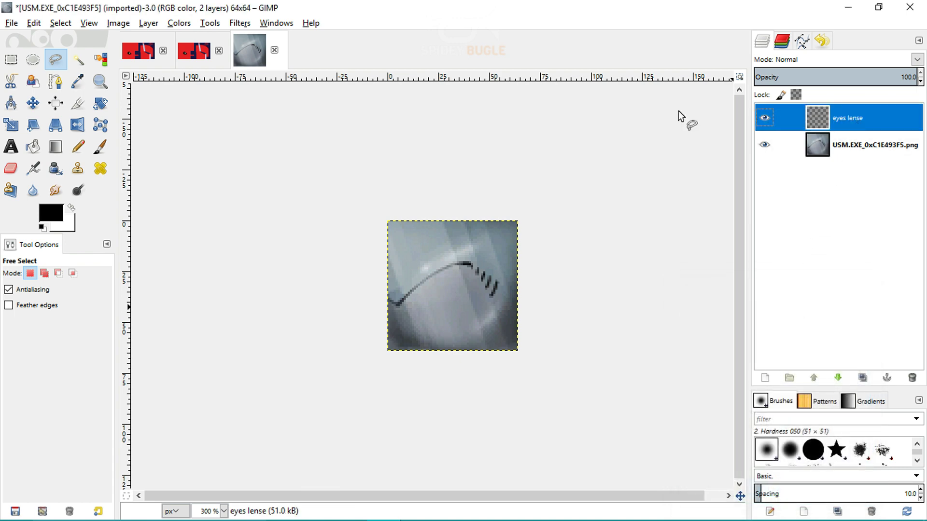
pyautogui.click(58, 146)
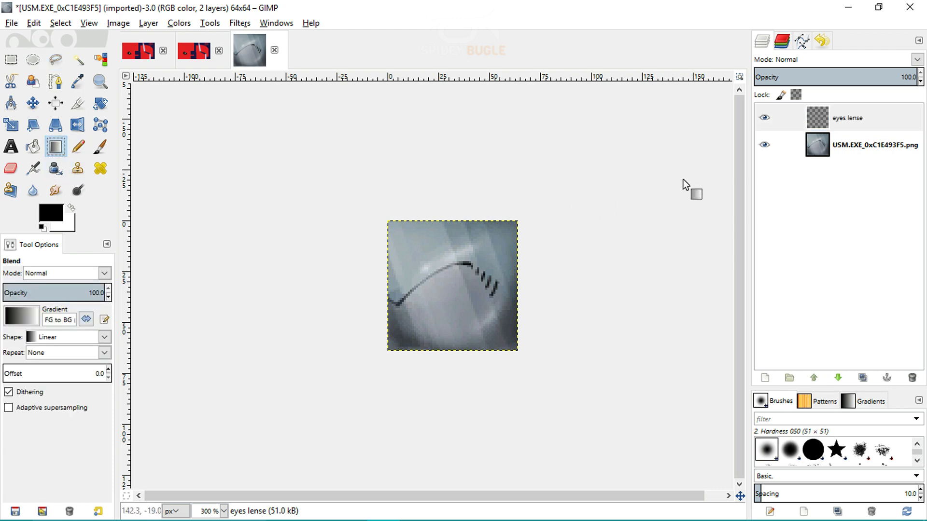
# Hide the Pasted Layer in the suit texture and return to the lens image
pyautogui.click(141, 59)
pyautogui.click(764, 114)
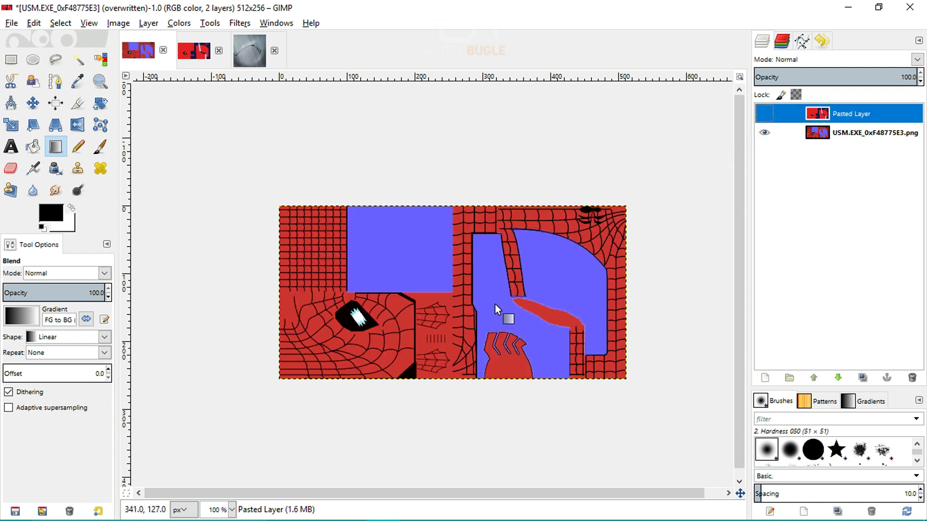
pyautogui.click(251, 51)
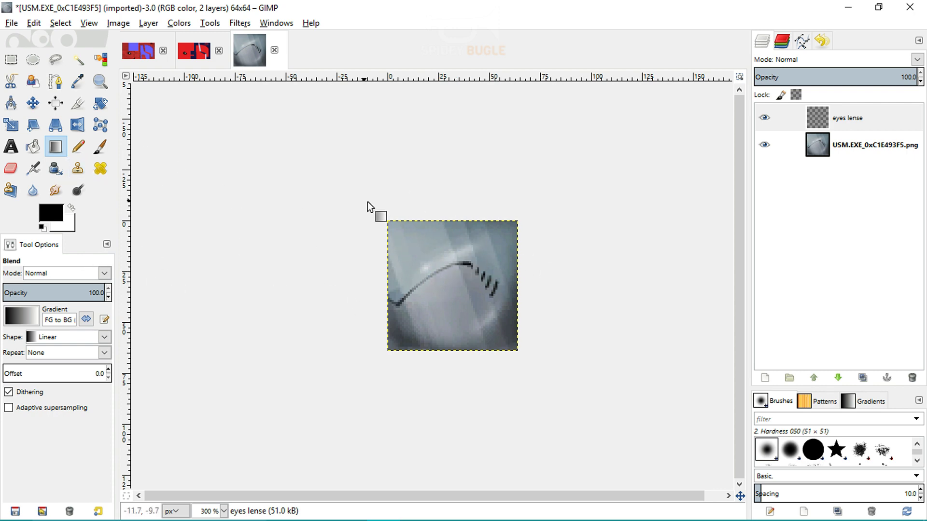
# Select the eyes lense layer and choose Brushed Aluminium as the blend gradient
pyautogui.click(855, 125)
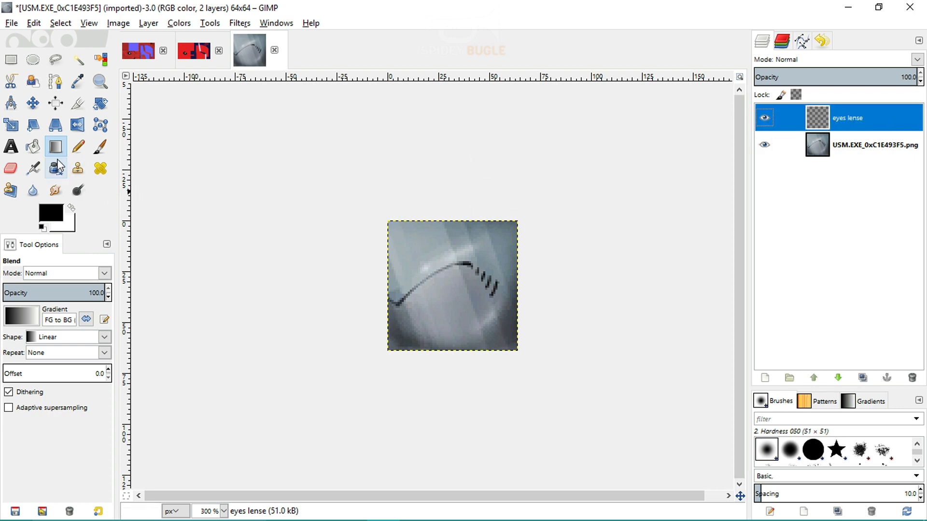
pyautogui.click(62, 250)
pyautogui.click(25, 322)
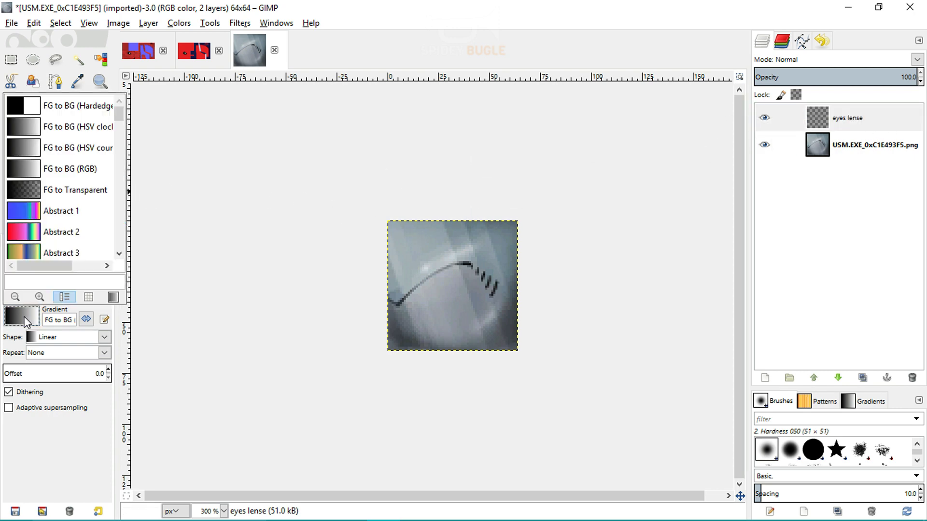
pyautogui.click(26, 323)
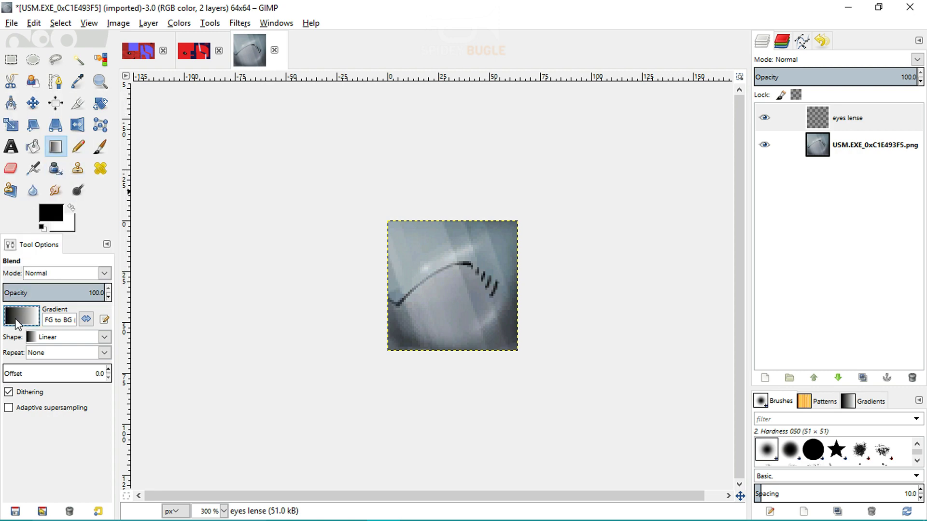
pyautogui.click(22, 315)
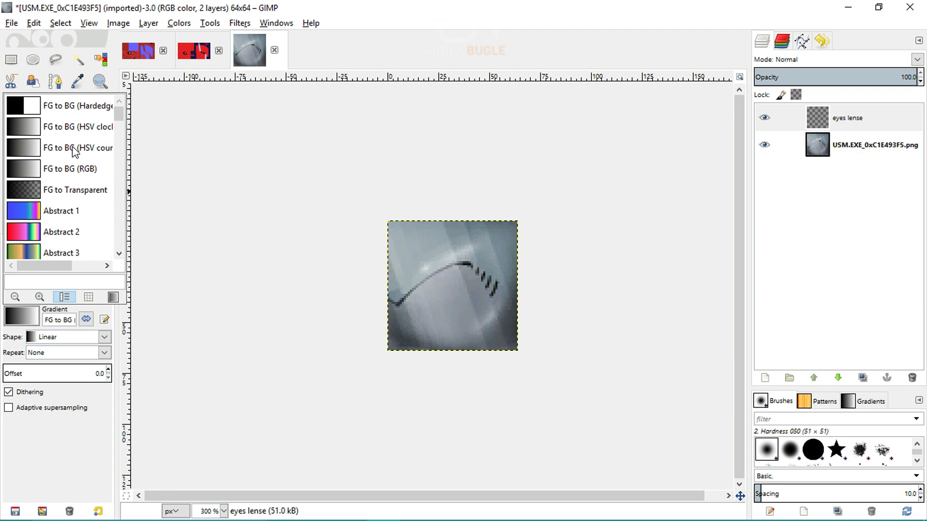
pyautogui.scroll(-6, 73, 150)
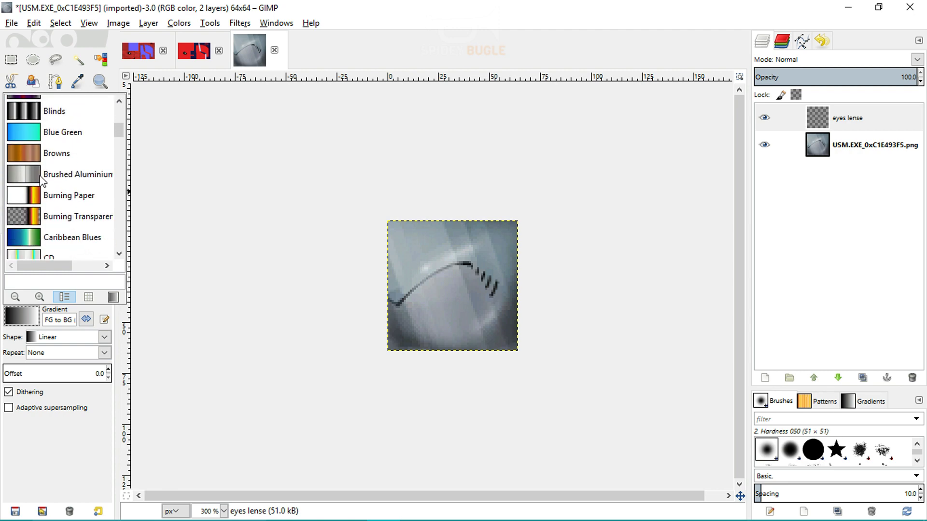
pyautogui.click(38, 177)
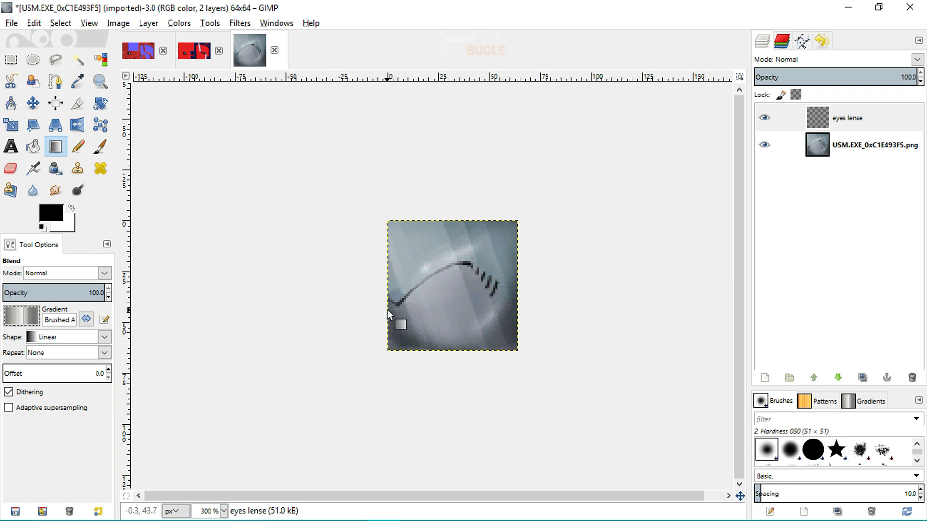
# Fill the eyes lense layer with the Brushed Aluminium gradient and export over USM.EXE_0xC1E493F5.png
pyautogui.moveTo(387, 309); pyautogui.dragTo(510, 265)
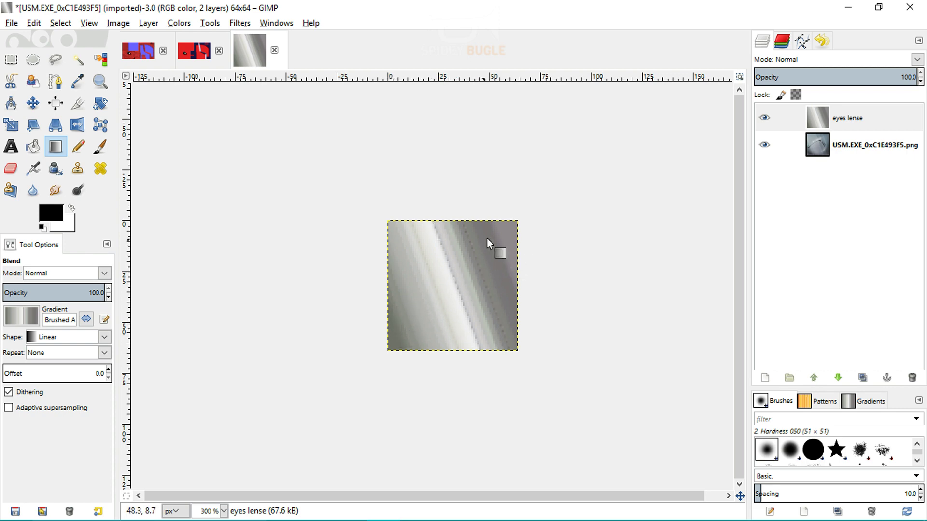
pyautogui.click(12, 24)
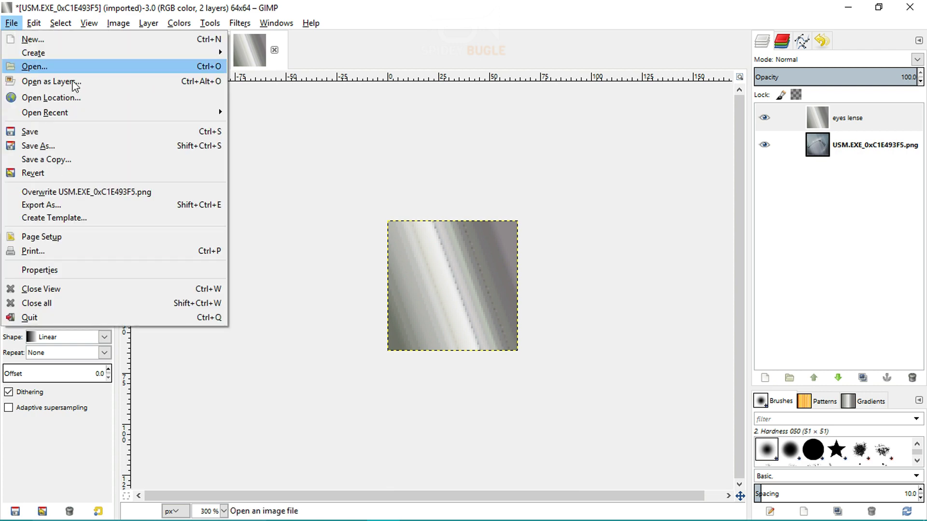
pyautogui.click(93, 194)
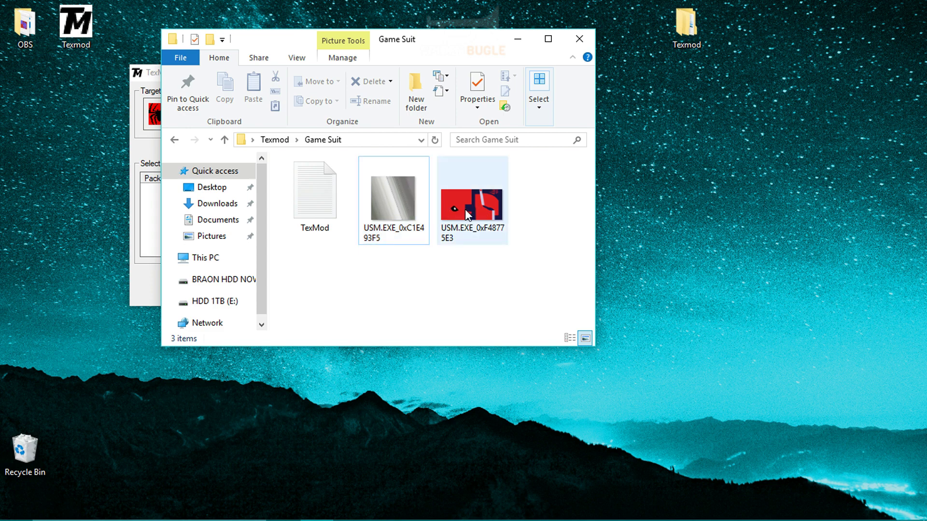
# Select the lens texture in the Game Suit folder and move Explorer right to reveal TexMod
pyautogui.click(436, 216)
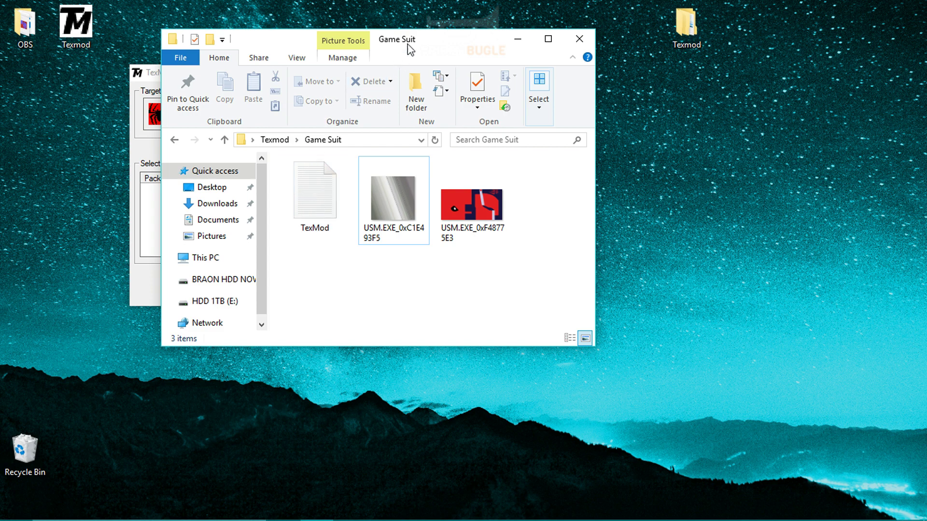
pyautogui.moveTo(408, 44); pyautogui.dragTo(609, 56)
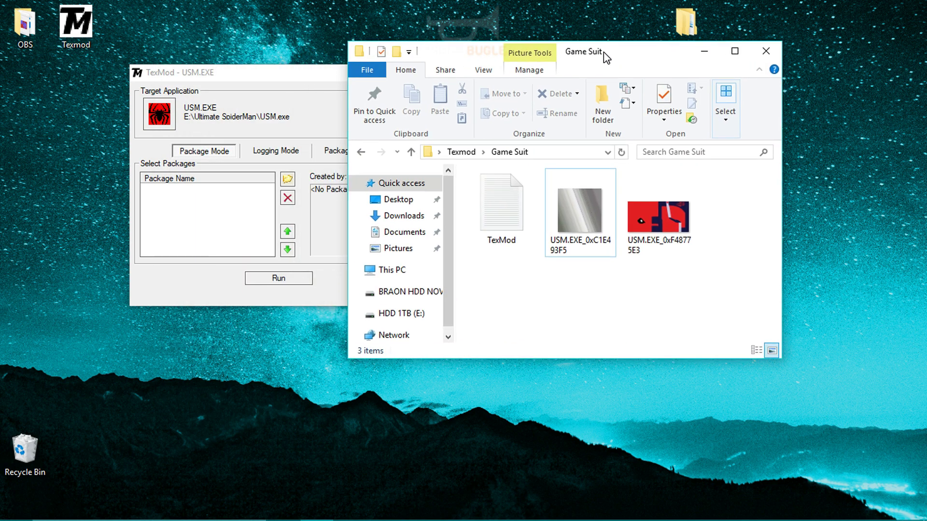
# Bring TexMod to the front, nudge it left, and switch to Package Build
pyautogui.click(242, 77)
pyautogui.moveTo(275, 77); pyautogui.dragTo(232, 77)
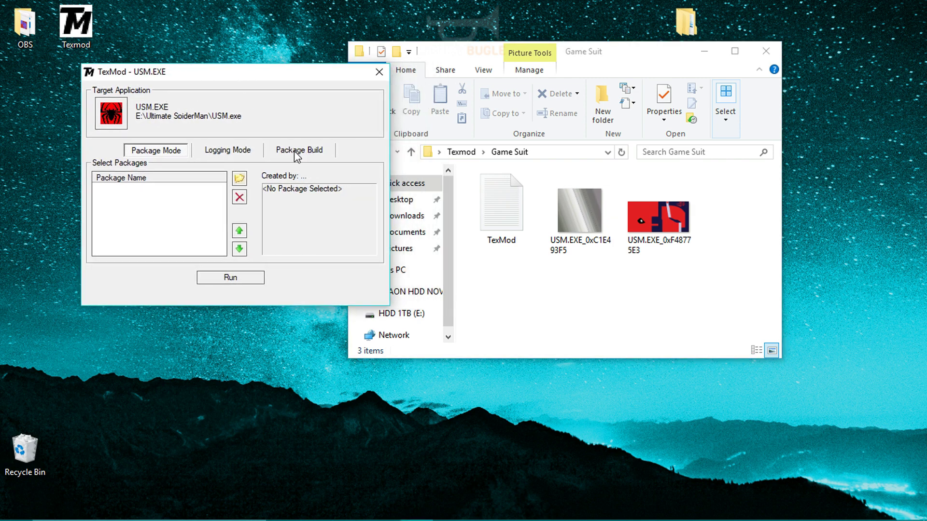
pyautogui.click(297, 154)
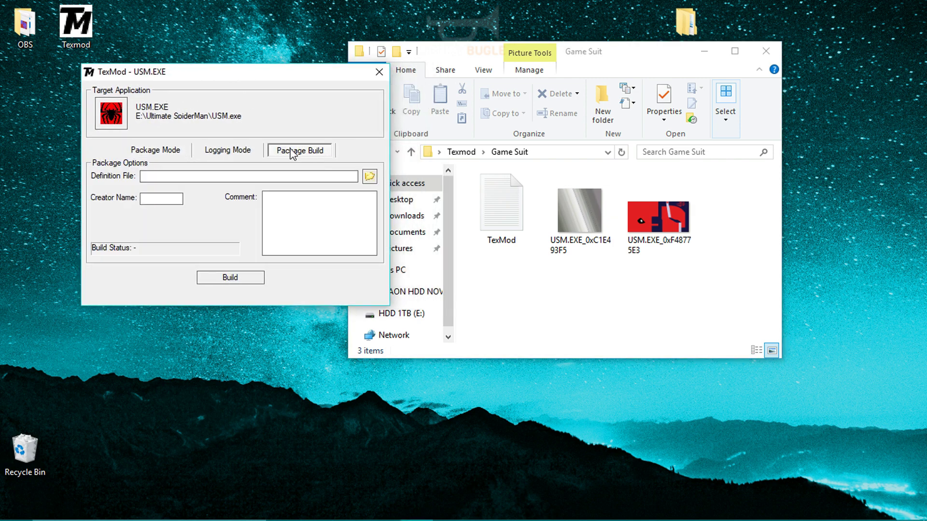
# Browse for an existing definition file and navigate to the Desktop\Texmod folder
pyautogui.click(370, 177)
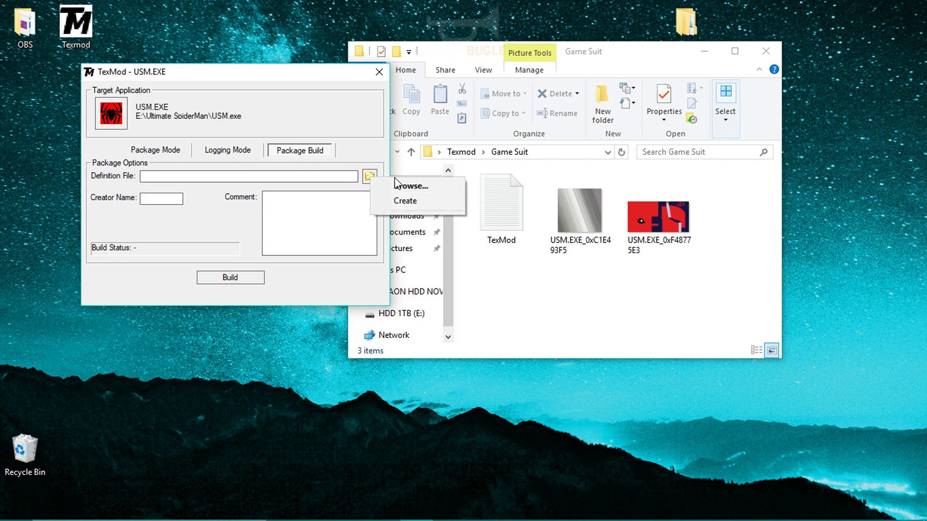
pyautogui.click(419, 189)
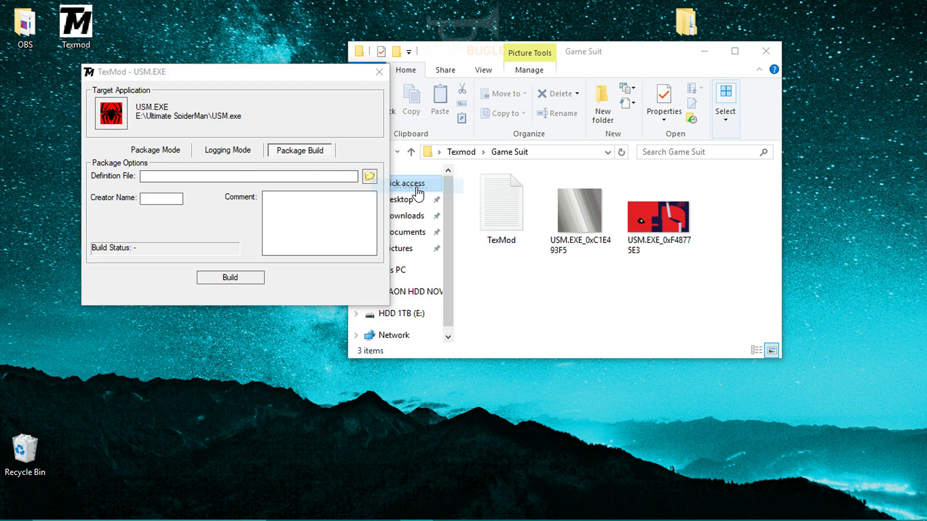
pyautogui.click(137, 182)
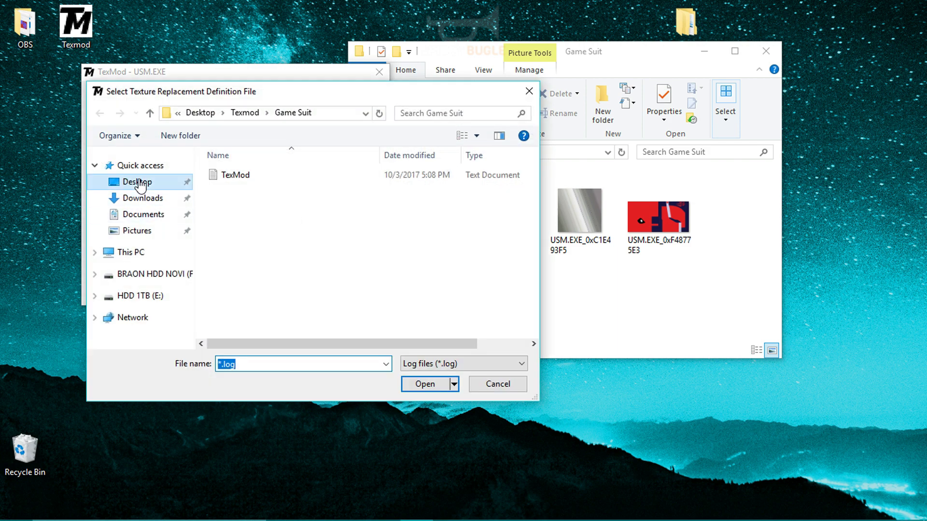
pyautogui.click(250, 192)
pyautogui.doubleClick(250, 192)
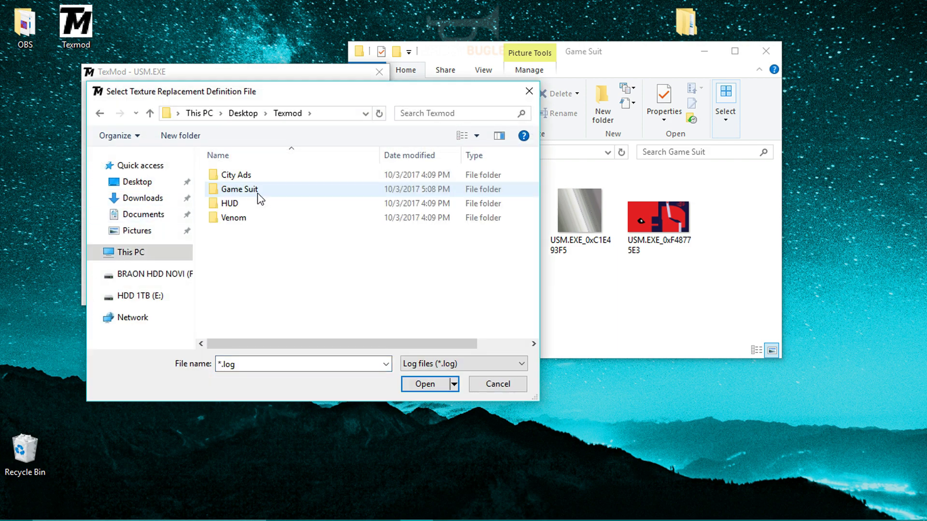